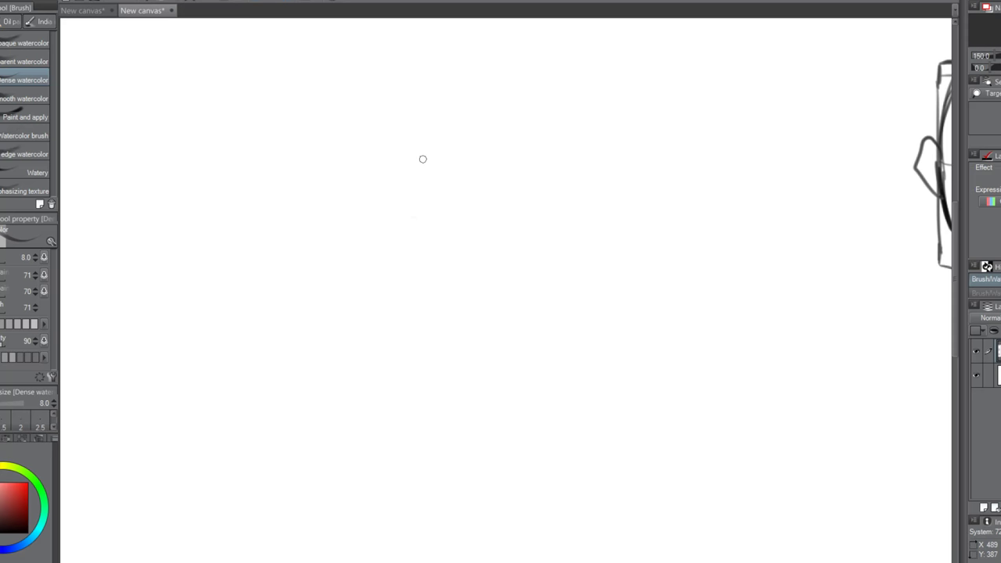
# Step: Sketch the forehead and upper nose contour of a side-view face, adding the eyebrow and a bold eye
pyautogui.keyDown('ctrl'); pyautogui.keyDown('alt'); pyautogui.click(399, 211); pyautogui.keyUp('alt'); pyautogui.keyUp('ctrl')
pyautogui.keyDown('ctrl'); pyautogui.keyDown('alt'); pyautogui.click(399, 212); pyautogui.keyUp('alt'); pyautogui.keyUp('ctrl')
pyautogui.keyDown('ctrl'); pyautogui.keyDown('alt'); pyautogui.click(401, 214); pyautogui.keyUp('alt'); pyautogui.keyUp('ctrl')
pyautogui.keyDown('ctrl'); pyautogui.click(433, 217); pyautogui.keyUp('ctrl')
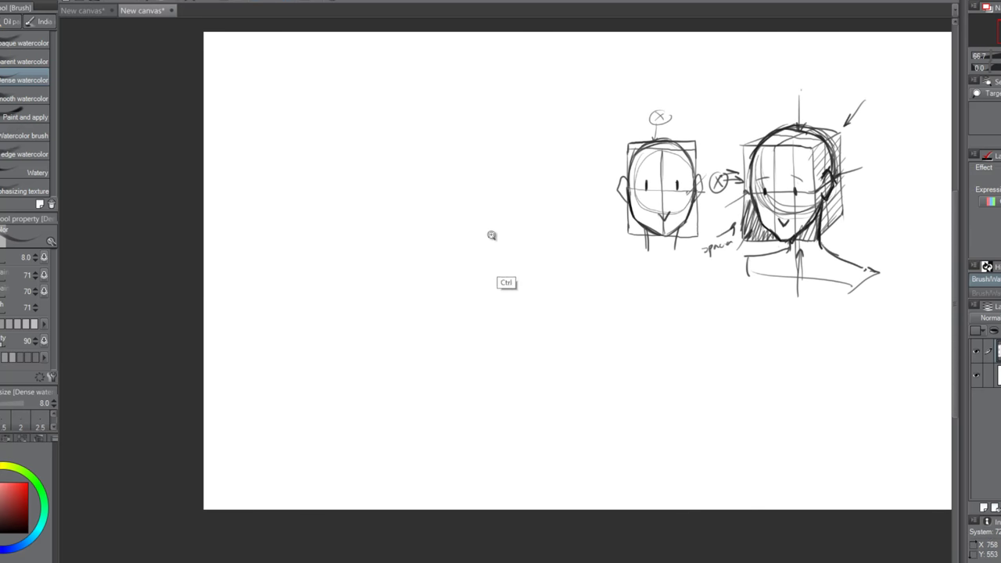
pyautogui.keyDown('ctrl'); pyautogui.click(466, 225); pyautogui.keyUp('ctrl')
pyautogui.keyDown('ctrl'); pyautogui.click(425, 210); pyautogui.keyUp('ctrl')
pyautogui.keyDown('ctrl'); pyautogui.click(420, 212); pyautogui.keyUp('ctrl')
pyautogui.keyDown('ctrl'); pyautogui.click(420, 212); pyautogui.keyUp('ctrl')
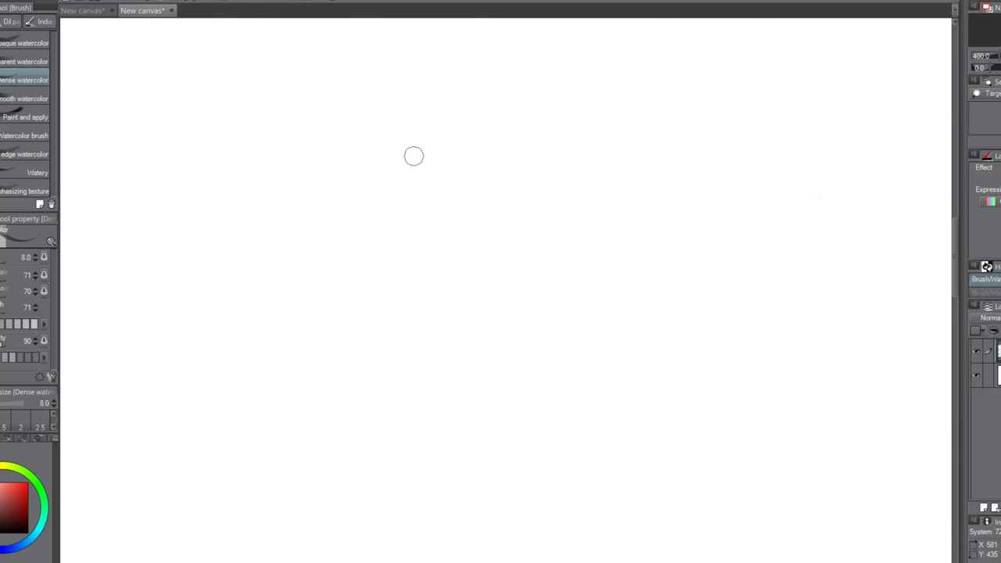
pyautogui.moveTo(414, 111)
pyautogui.mouseDown()
pyautogui.moveTo(431, 205)
pyautogui.moveTo(416, 172)
pyautogui.moveTo(461, 264)
pyautogui.moveTo(413, 172)
pyautogui.moveTo(422, 102)
pyautogui.moveTo(416, 165)
pyautogui.moveTo(443, 74)
pyautogui.mouseUp()
pyautogui.moveTo(435, 161); pyautogui.dragTo(554, 183)
pyautogui.moveTo(512, 231)
pyautogui.mouseDown()
pyautogui.moveTo(497, 198)
pyautogui.moveTo(481, 208)
pyautogui.moveTo(577, 245)
pyautogui.moveTo(510, 239)
pyautogui.moveTo(512, 228)
pyautogui.moveTo(530, 280)
pyautogui.mouseUp()
pyautogui.hotkey('ctrl', 'z')
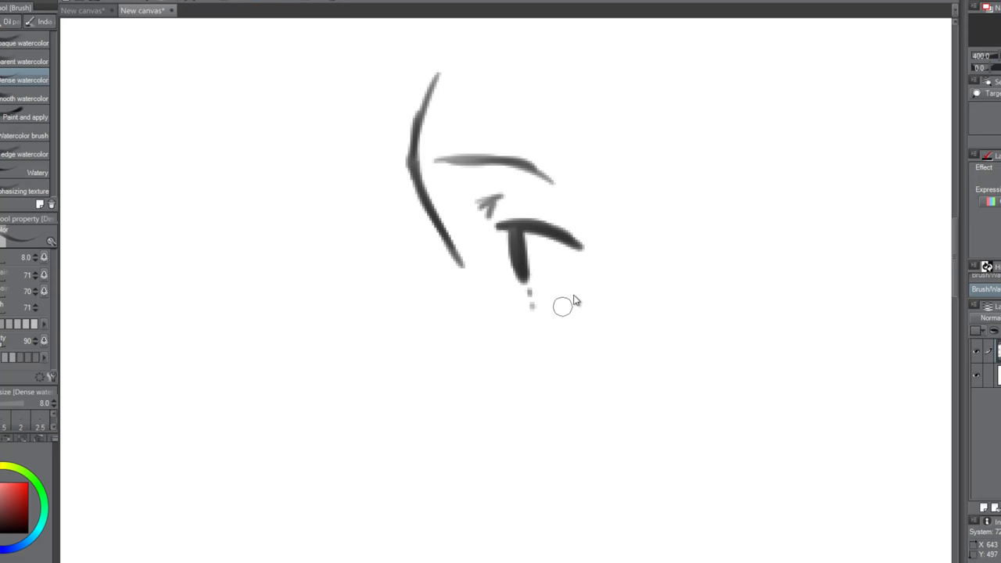
pyautogui.hotkey('ctrl', 'z')
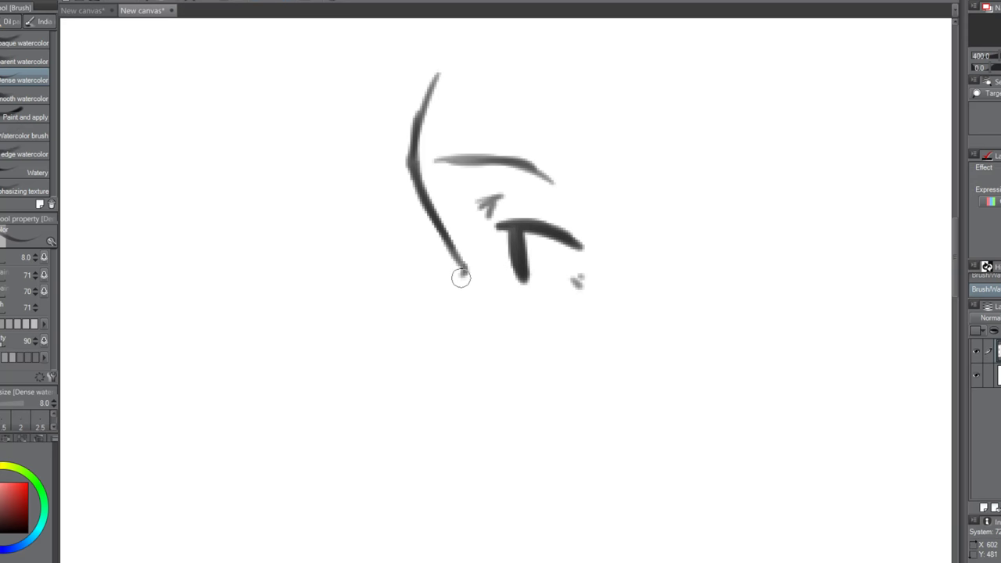
# Step: Extend the profile from the nose bridge to the nose tip, with arrows pointing at the bridge and the lower nose
pyautogui.moveTo(460, 266); pyautogui.dragTo(460, 273)
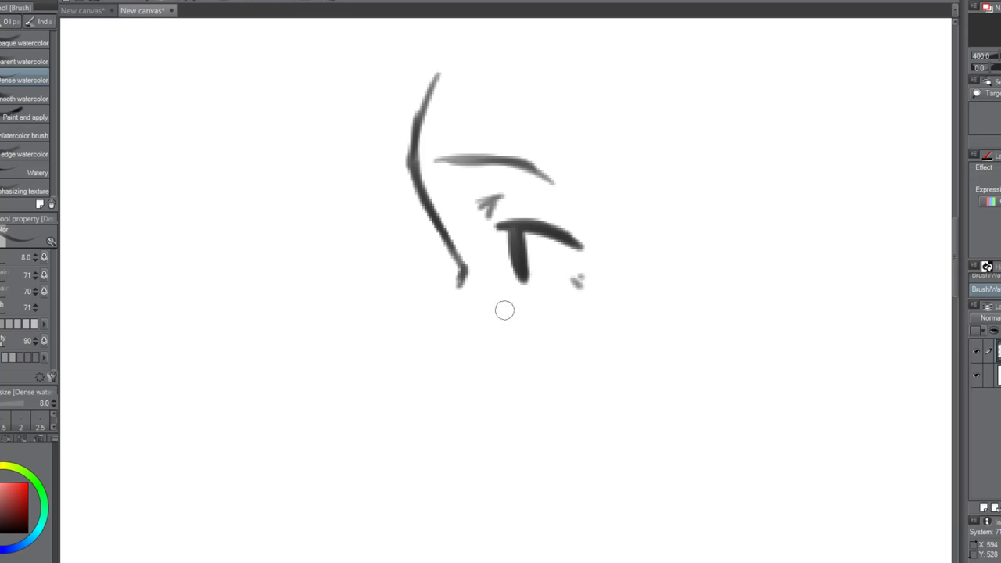
pyautogui.moveTo(326, 241)
pyautogui.mouseDown()
pyautogui.moveTo(401, 252)
pyautogui.moveTo(384, 264)
pyautogui.mouseUp()
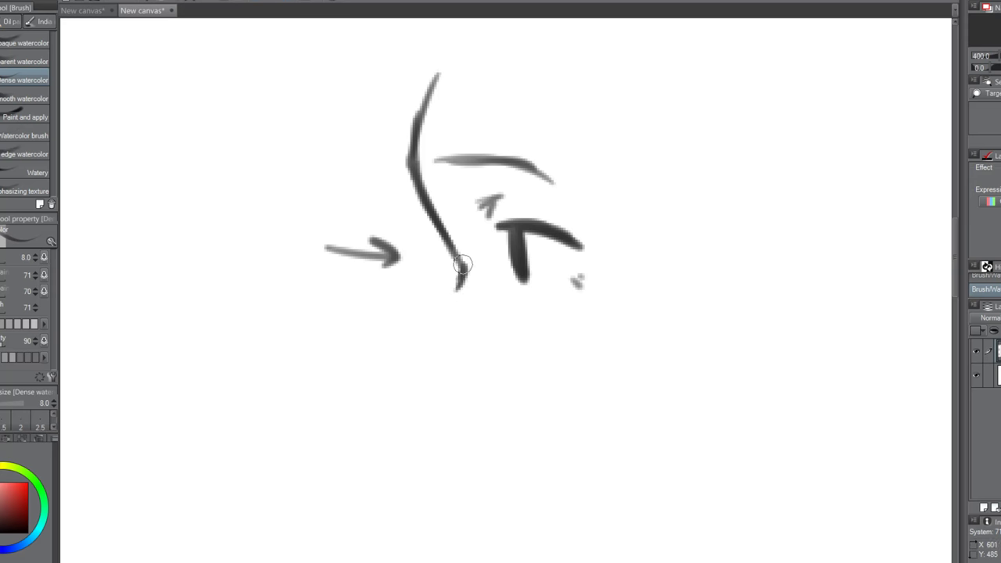
pyautogui.moveTo(463, 264)
pyautogui.mouseDown()
pyautogui.moveTo(441, 306)
pyautogui.moveTo(390, 358)
pyautogui.mouseUp()
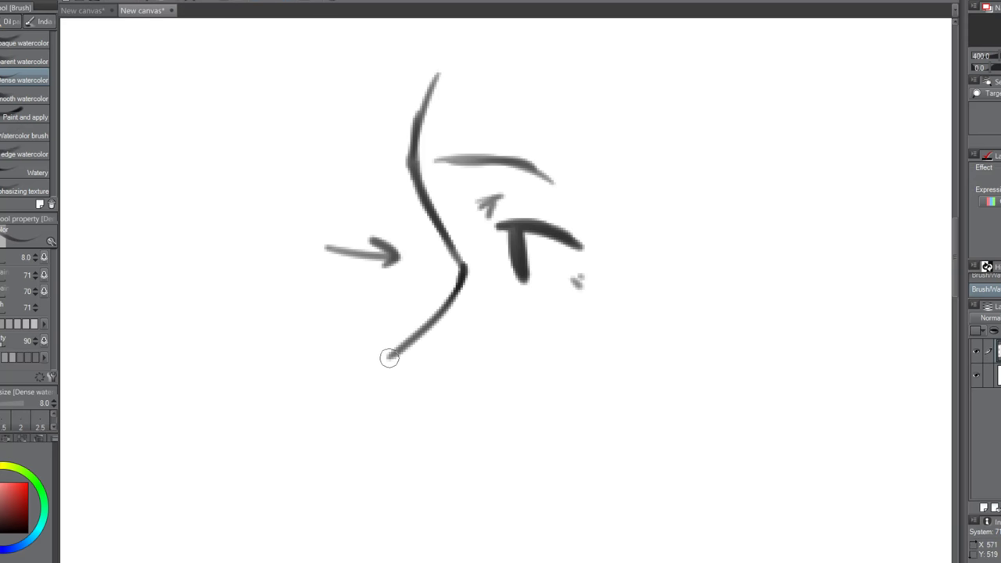
pyautogui.moveTo(347, 311); pyautogui.dragTo(399, 338)
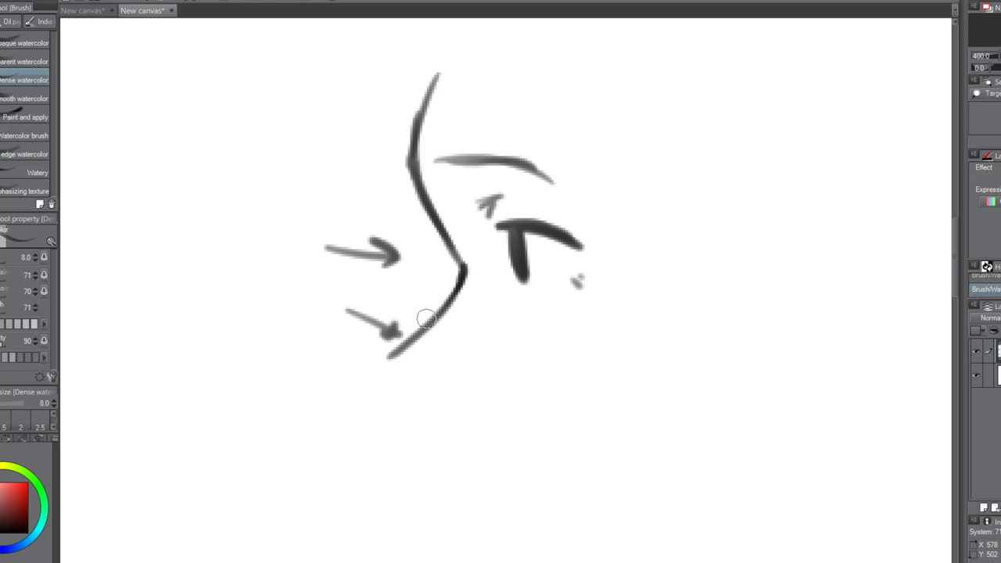
pyautogui.moveTo(448, 291); pyautogui.dragTo(469, 309)
pyautogui.moveTo(463, 265)
pyautogui.mouseDown()
pyautogui.moveTo(491, 276)
pyautogui.moveTo(495, 250)
pyautogui.moveTo(489, 318)
pyautogui.mouseUp()
pyautogui.hotkey('ctrl', 'z')
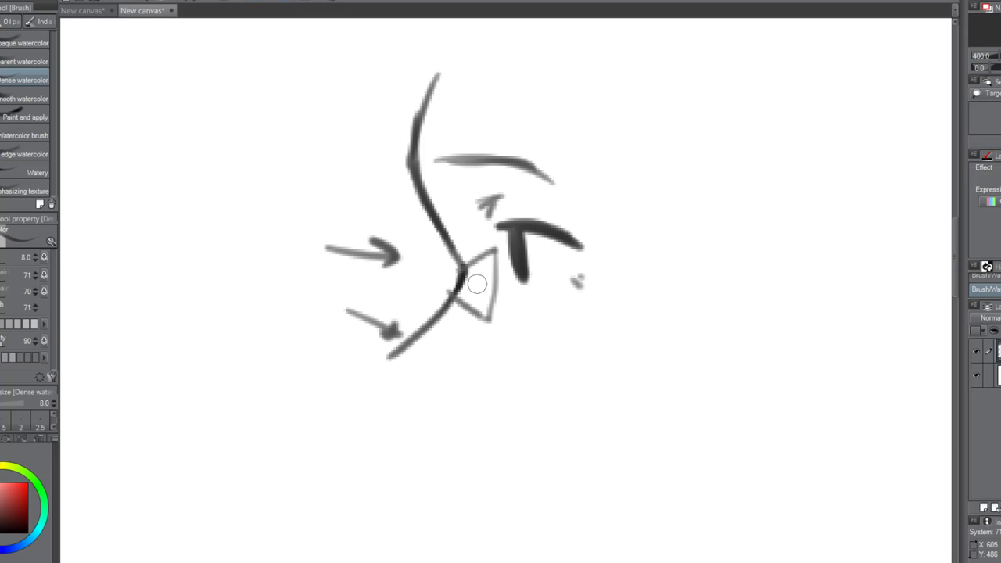
pyautogui.hotkey('ctrl', 'z')
pyautogui.hotkey('ctrl', 'z')
pyautogui.hotkey('ctrl', 'z')
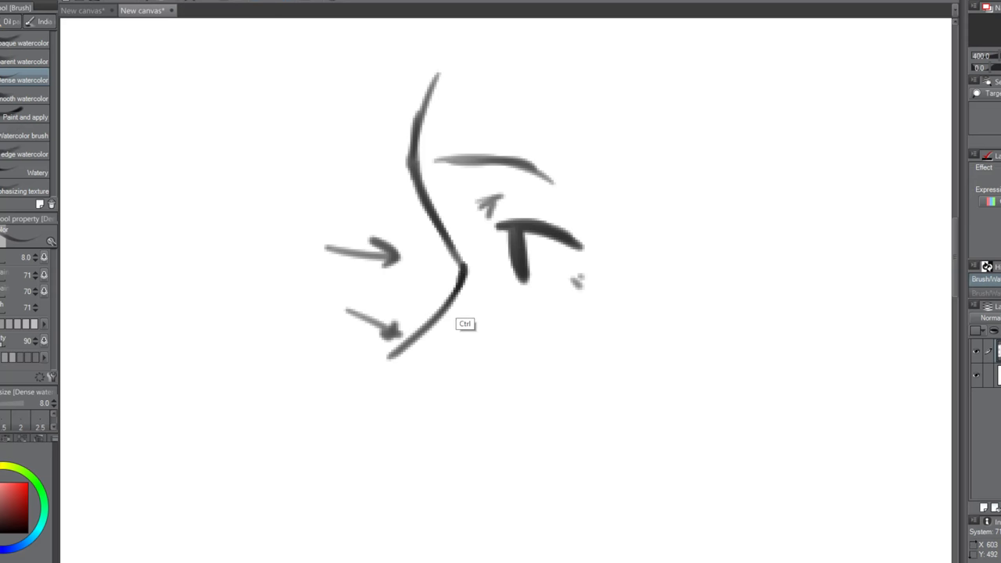
# Step: Thicken the nose bridge corner and trim its outer edge using the Soft eraser at size 10
pyautogui.moveTo(457, 295)
pyautogui.mouseDown()
pyautogui.moveTo(463, 260)
pyautogui.moveTo(457, 295)
pyautogui.mouseUp()
pyautogui.hotkey('ctrl', 'z')
pyautogui.hotkey('ctrl', 'z')
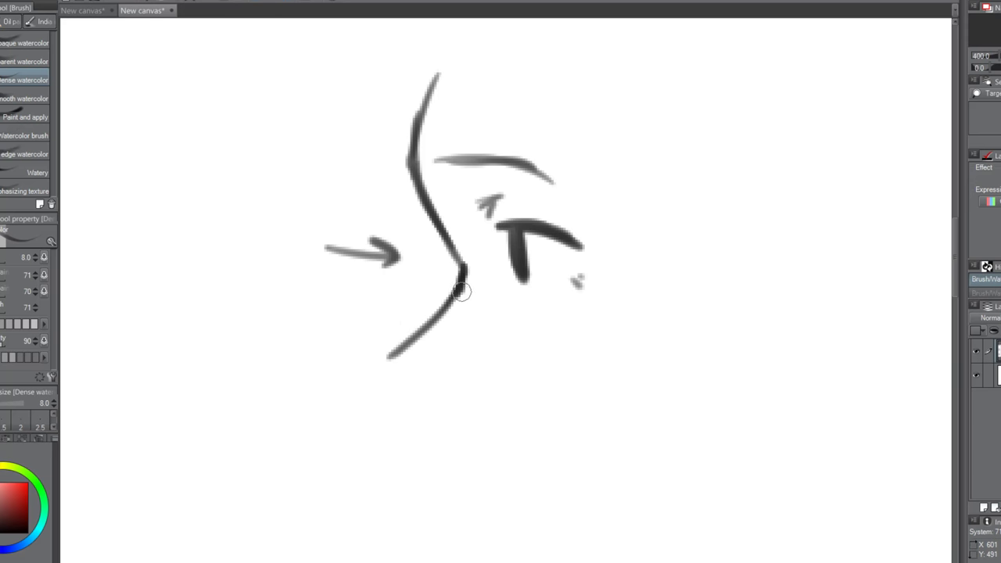
pyautogui.press('e')
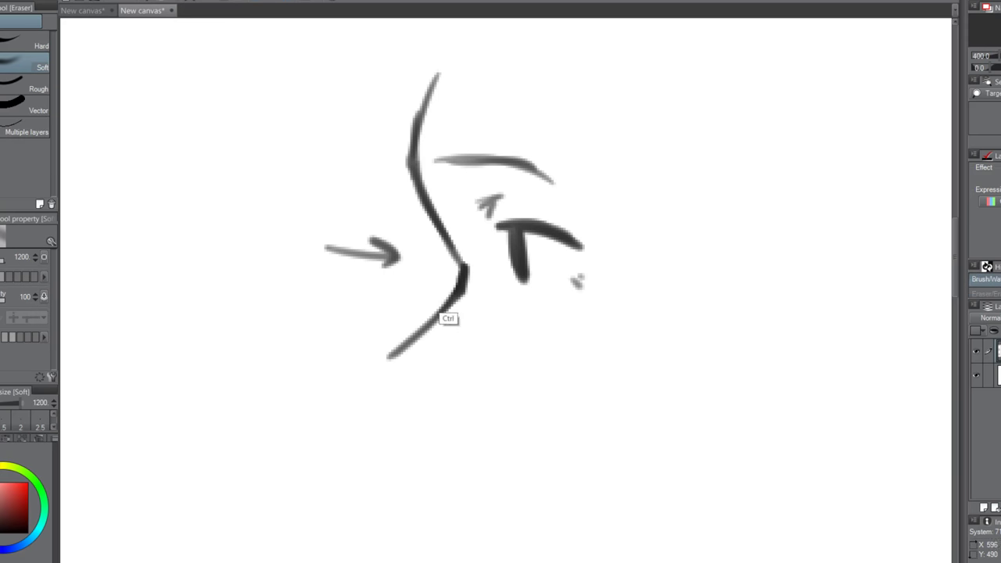
pyautogui.press('[')
pyautogui.press('[')
pyautogui.press('[')
pyautogui.press('[')
pyautogui.press('[')
pyautogui.press('[')
pyautogui.press('[')
pyautogui.press('[')
pyautogui.press('[')
pyautogui.press('[')
pyautogui.press('[')
pyautogui.press('[')
pyautogui.press('[')
pyautogui.press('[')
pyautogui.press('[')
pyautogui.press('[')
pyautogui.press('[')
pyautogui.press('[')
pyautogui.press('[')
pyautogui.press('[')
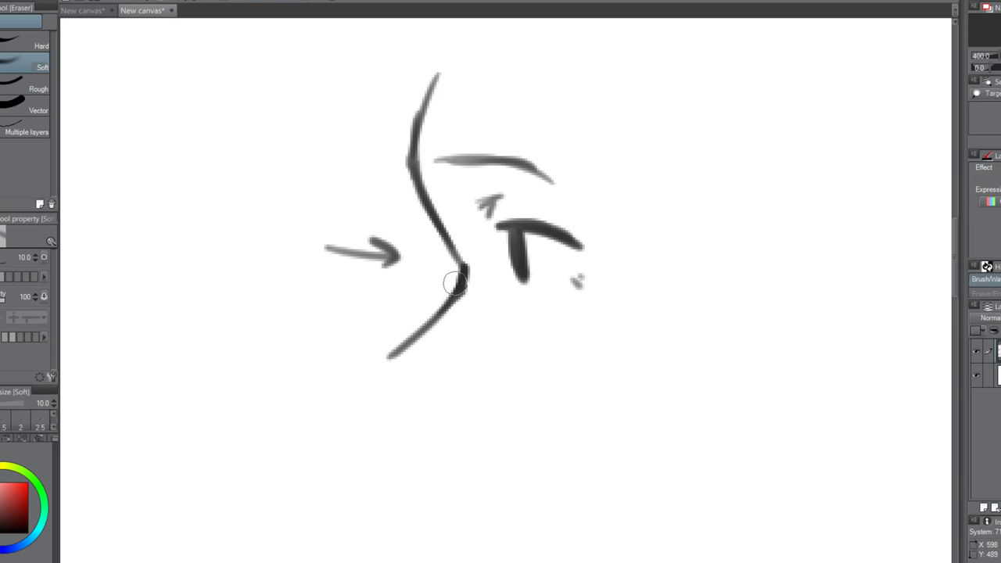
pyautogui.moveTo(454, 285)
pyautogui.mouseDown()
pyautogui.moveTo(463, 288)
pyautogui.moveTo(390, 357)
pyautogui.mouseUp()
pyautogui.press('b')
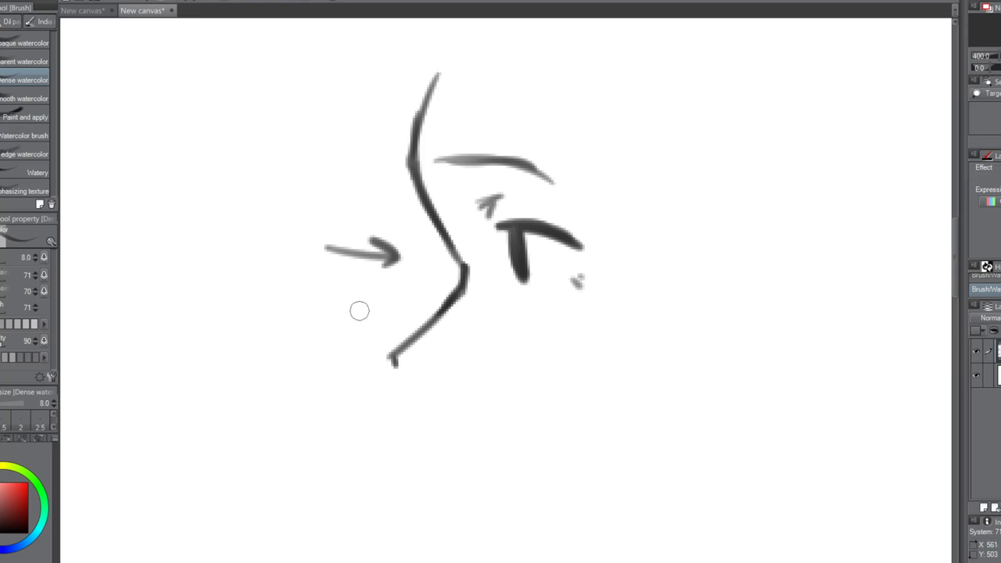
# Step: Draw arrows to the lower nose and forehead, label the forehead arrow with a circled 1, and tick the brow point
pyautogui.moveTo(349, 298); pyautogui.dragTo(389, 331)
pyautogui.moveTo(312, 205); pyautogui.dragTo(302, 231)
pyautogui.hotkey('ctrl', 'z')
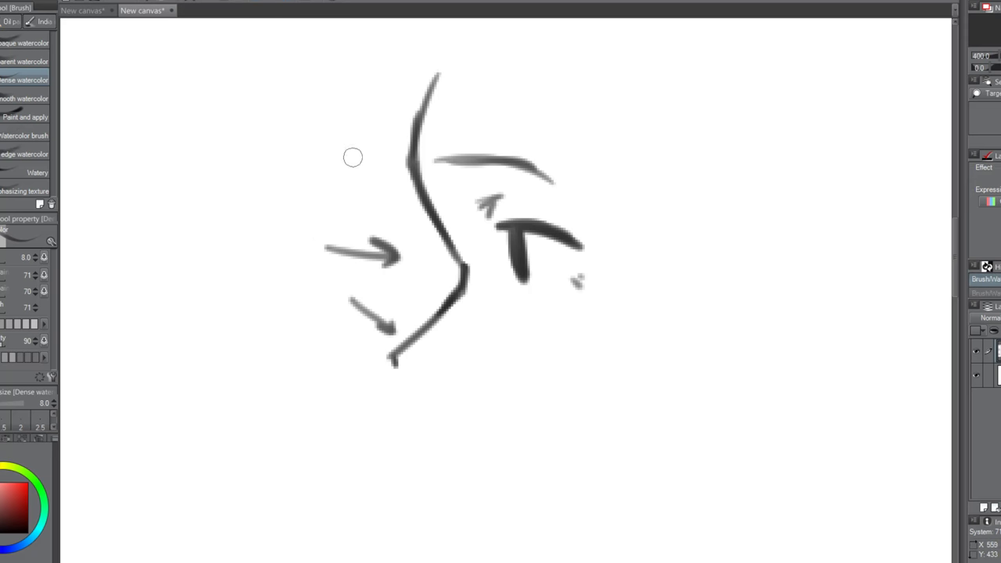
pyautogui.moveTo(316, 133); pyautogui.dragTo(393, 138)
pyautogui.moveTo(267, 116); pyautogui.dragTo(267, 153)
pyautogui.moveTo(278, 105)
pyautogui.mouseDown()
pyautogui.moveTo(230, 127)
pyautogui.moveTo(293, 112)
pyautogui.mouseUp()
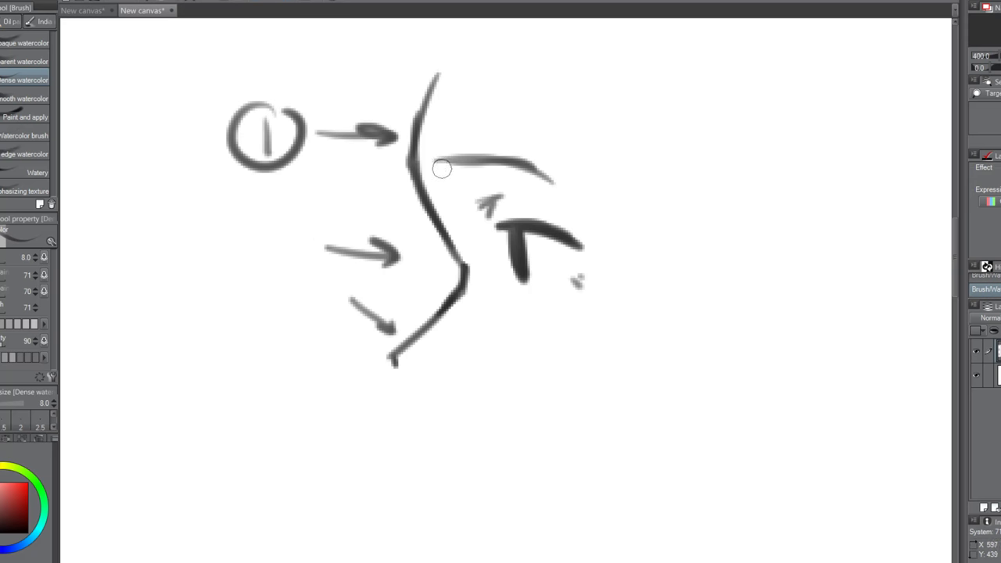
pyautogui.moveTo(411, 153); pyautogui.dragTo(459, 58)
# Step: Add an arrow above the nose bridge arrow and label the three lower arrows with circled 2, 3 and 4
pyautogui.moveTo(303, 204); pyautogui.dragTo(396, 209)
pyautogui.moveTo(365, 195)
pyautogui.mouseDown()
pyautogui.moveTo(389, 201)
pyautogui.moveTo(386, 218)
pyautogui.mouseUp()
pyautogui.moveTo(252, 207)
pyautogui.mouseDown()
pyautogui.moveTo(266, 197)
pyautogui.moveTo(275, 228)
pyautogui.mouseUp()
pyautogui.moveTo(256, 194); pyautogui.dragTo(281, 209)
pyautogui.moveTo(268, 250)
pyautogui.mouseDown()
pyautogui.moveTo(271, 276)
pyautogui.moveTo(292, 255)
pyautogui.mouseUp()
pyautogui.moveTo(289, 299)
pyautogui.mouseDown()
pyautogui.moveTo(288, 315)
pyautogui.moveTo(304, 312)
pyautogui.mouseUp()
pyautogui.moveTo(304, 298); pyautogui.dragTo(302, 331)
pyautogui.moveTo(283, 293)
pyautogui.mouseDown()
pyautogui.moveTo(304, 304)
pyautogui.moveTo(326, 313)
pyautogui.mouseUp()
# Step: Draw the underside of the nose down to the upper lip and mark it with an arrow and a circled 5
pyautogui.keyDown('alt'); pyautogui.click(335, 219); pyautogui.keyUp('alt')
pyautogui.keyDown('alt'); pyautogui.click(337, 219); pyautogui.keyUp('alt')
pyautogui.keyDown('alt'); pyautogui.click(363, 296); pyautogui.keyUp('alt')
pyautogui.keyDown('alt'); pyautogui.click(378, 266); pyautogui.keyUp('alt')
pyautogui.keyDown('alt'); pyautogui.click(381, 265); pyautogui.keyUp('alt')
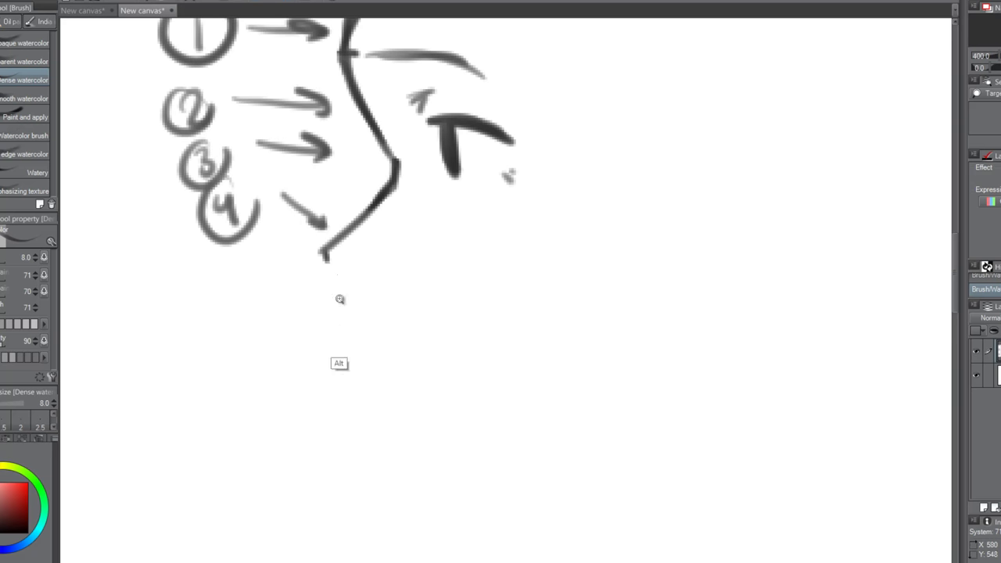
pyautogui.moveTo(324, 254); pyautogui.dragTo(377, 300)
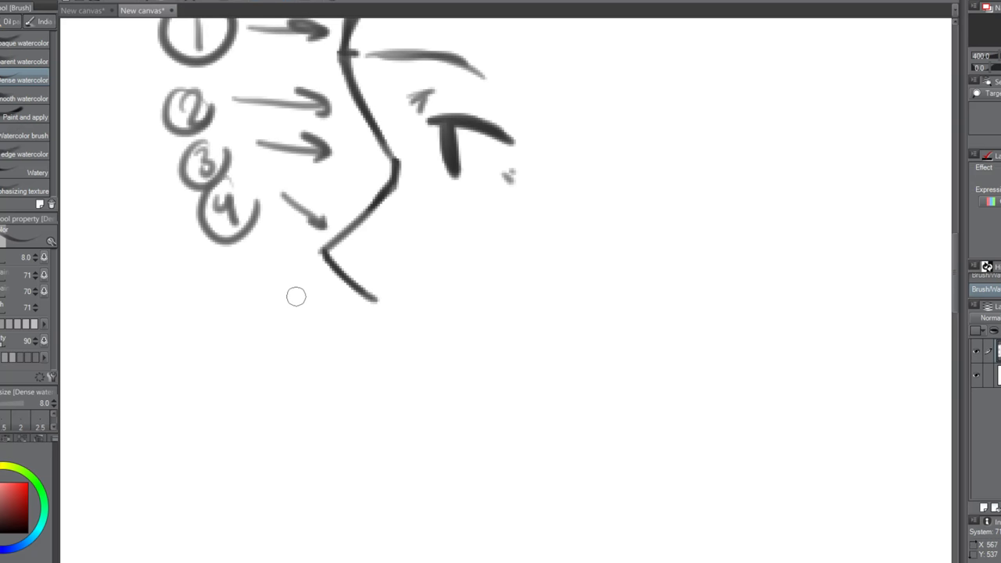
pyautogui.moveTo(288, 319)
pyautogui.mouseDown()
pyautogui.moveTo(318, 287)
pyautogui.moveTo(317, 301)
pyautogui.mouseUp()
pyautogui.moveTo(252, 336)
pyautogui.mouseDown()
pyautogui.moveTo(263, 349)
pyautogui.moveTo(269, 327)
pyautogui.mouseUp()
pyautogui.moveTo(272, 319); pyautogui.dragTo(279, 335)
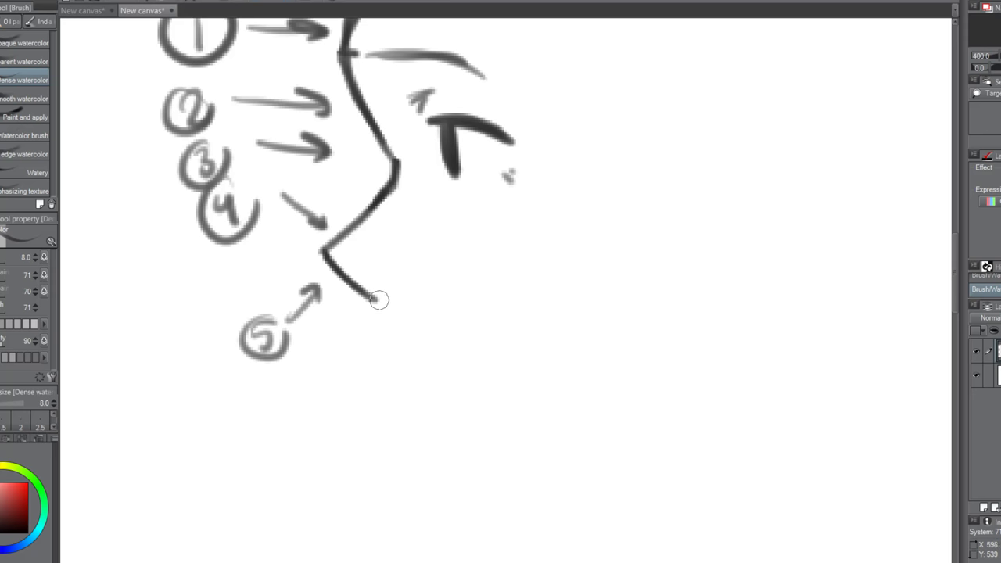
pyautogui.moveTo(381, 303); pyautogui.dragTo(387, 324)
pyautogui.hotkey('ctrl', 'z')
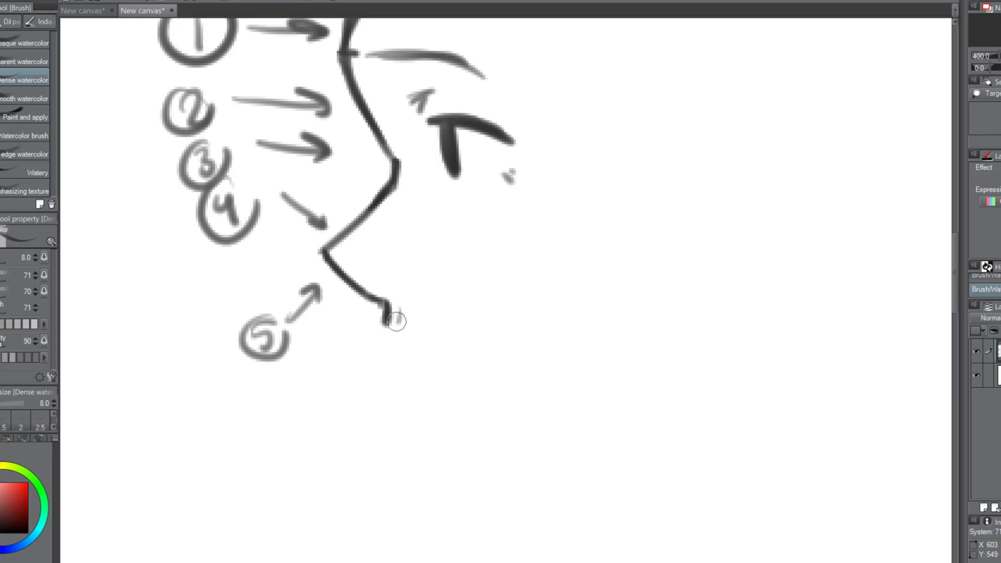
# Step: Sketch front-view nose variations beside the profile, with nostrils, curved wings and a bridge line
pyautogui.moveTo(617, 209)
pyautogui.mouseDown()
pyautogui.moveTo(614, 245)
pyautogui.moveTo(642, 253)
pyautogui.mouseUp()
pyautogui.moveTo(582, 192)
pyautogui.mouseDown()
pyautogui.moveTo(624, 192)
pyautogui.moveTo(662, 163)
pyautogui.mouseUp()
pyautogui.hotkey('ctrl', 'z')
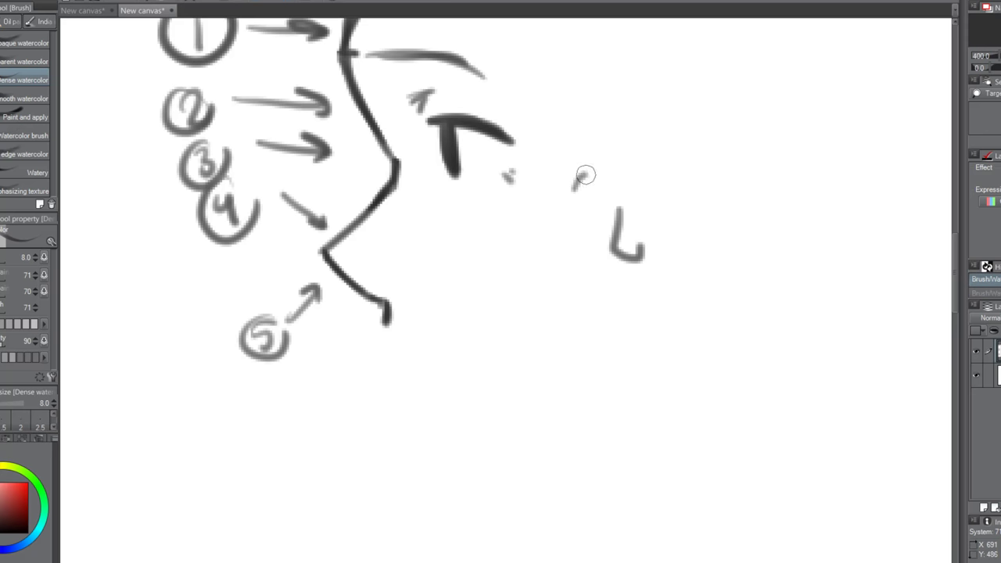
pyautogui.moveTo(585, 175)
pyautogui.mouseDown()
pyautogui.moveTo(648, 173)
pyautogui.moveTo(664, 183)
pyautogui.mouseUp()
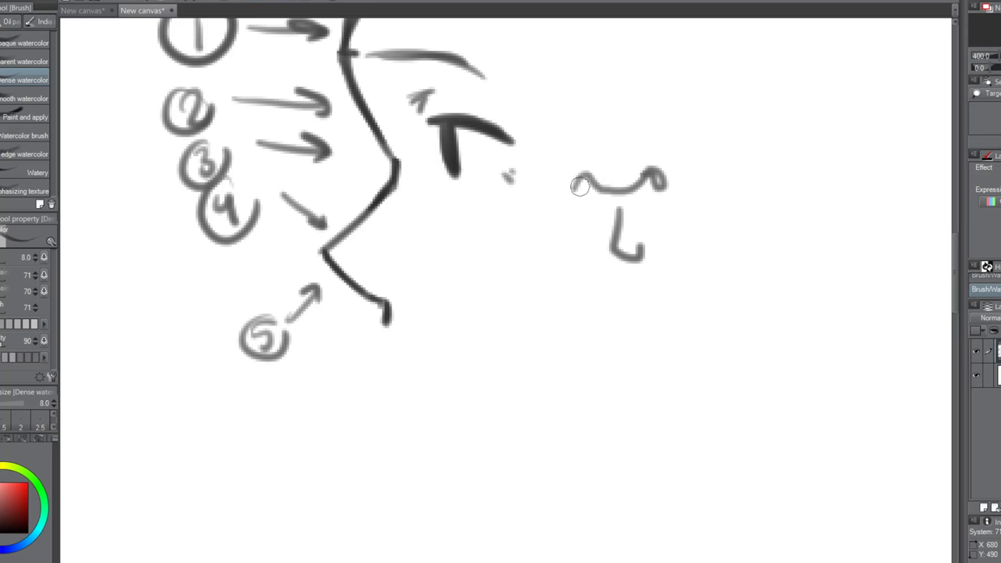
pyautogui.moveTo(596, 184); pyautogui.dragTo(643, 180)
pyautogui.moveTo(675, 146); pyautogui.dragTo(681, 176)
pyautogui.moveTo(561, 153); pyautogui.dragTo(570, 191)
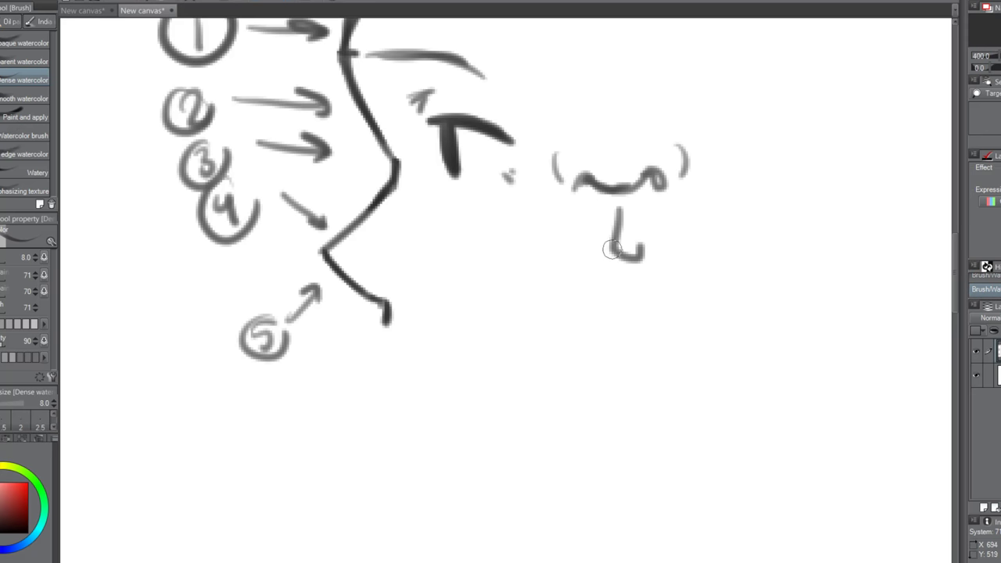
pyautogui.hotkey('ctrl', 'z')
pyautogui.moveTo(561, 150); pyautogui.dragTo(563, 190)
pyautogui.moveTo(594, 117)
pyautogui.mouseDown()
pyautogui.moveTo(619, 105)
pyautogui.moveTo(618, 64)
pyautogui.mouseUp()
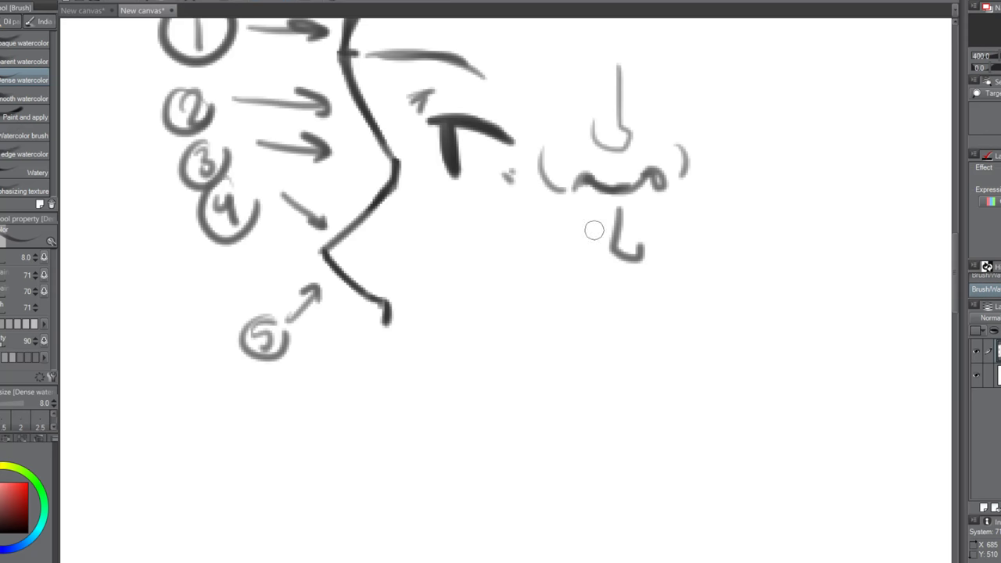
# Step: Try lips and side guidelines around the front-view nose, and undo the whole front-view sketch
pyautogui.moveTo(589, 306)
pyautogui.mouseDown()
pyautogui.moveTo(613, 270)
pyautogui.moveTo(612, 299)
pyautogui.moveTo(627, 297)
pyautogui.moveTo(628, 280)
pyautogui.moveTo(681, 276)
pyautogui.moveTo(743, 299)
pyautogui.mouseUp()
pyautogui.hotkey('ctrl', 'z')
pyautogui.moveTo(576, 287)
pyautogui.mouseDown()
pyautogui.moveTo(521, 299)
pyautogui.moveTo(716, 313)
pyautogui.mouseUp()
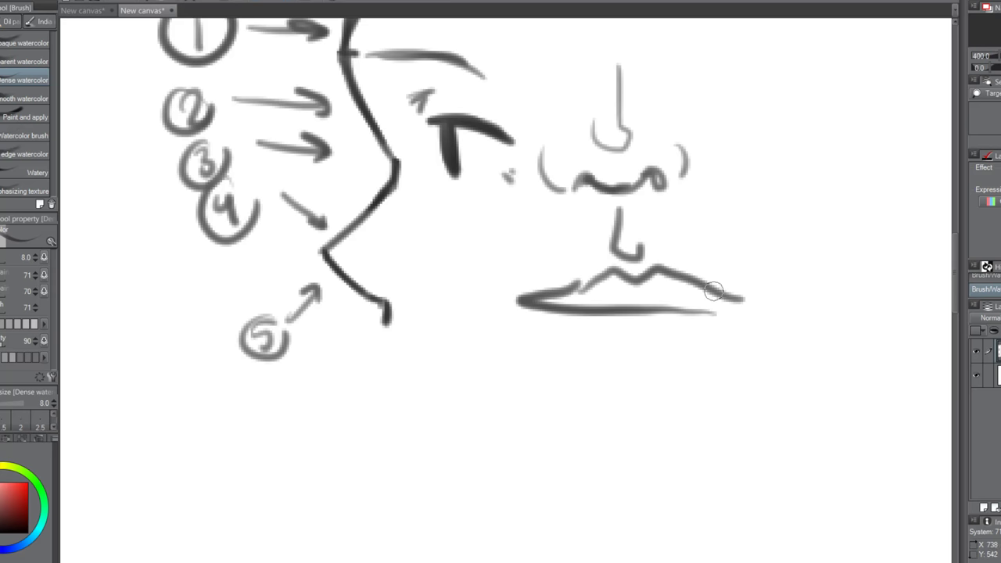
pyautogui.moveTo(686, 194); pyautogui.dragTo(732, 283)
pyautogui.moveTo(549, 197); pyautogui.dragTo(510, 281)
pyautogui.hotkey('ctrl', 'z')
pyautogui.hotkey('ctrl', 'z')
pyautogui.hotkey('ctrl', 'z')
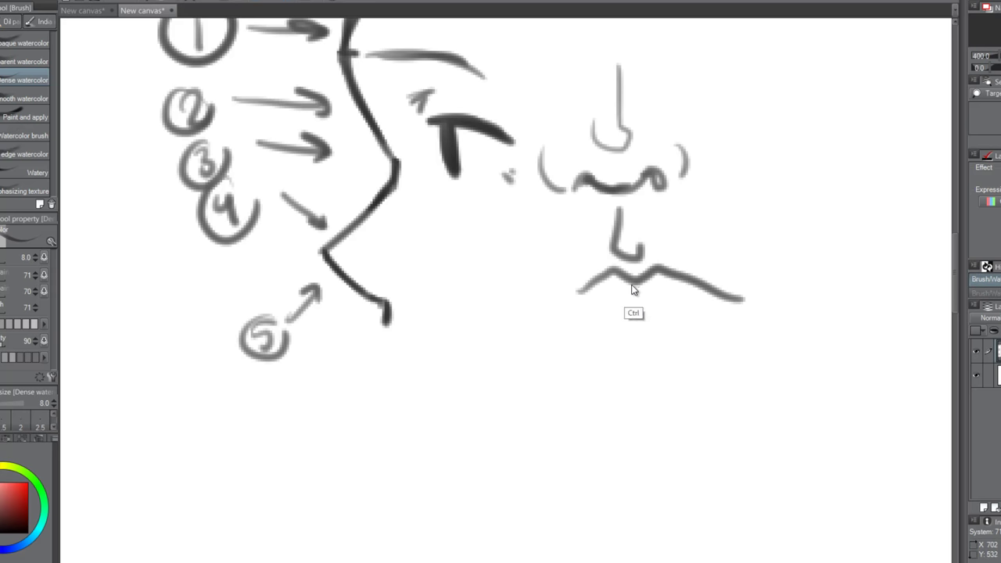
pyautogui.hotkey('ctrl', 'z')
pyautogui.hotkey('ctrl', 'z')
pyautogui.hotkey('ctrl', 'z')
pyautogui.hotkey('ctrl', 'z')
pyautogui.hotkey('ctrl', 'z')
pyautogui.hotkey('ctrl', 'z')
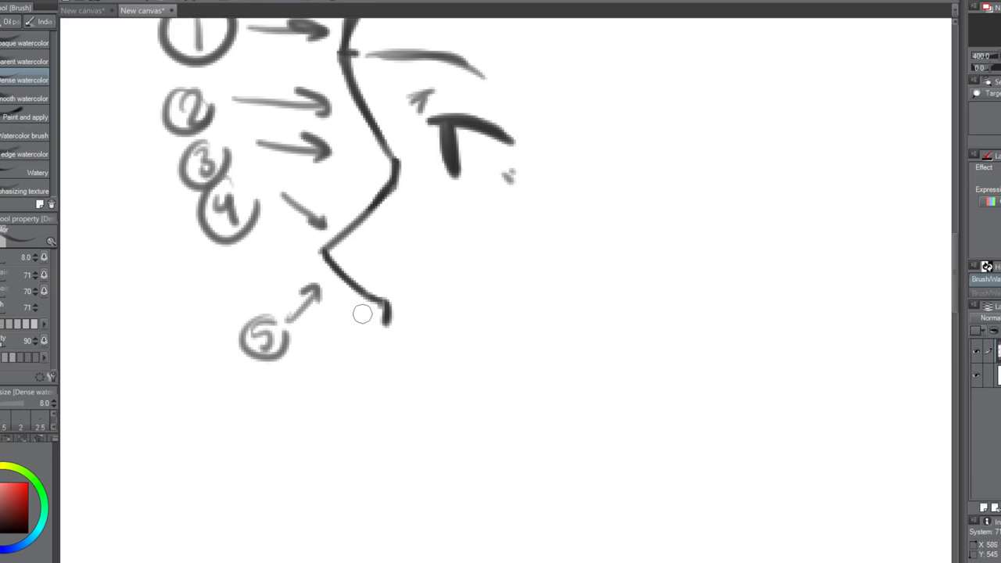
pyautogui.moveTo(386, 319); pyautogui.dragTo(376, 337)
pyautogui.hotkey('ctrl', 'z')
pyautogui.moveTo(580, 254)
pyautogui.mouseDown()
pyautogui.moveTo(618, 317)
pyautogui.moveTo(662, 161)
pyautogui.mouseUp()
pyautogui.hotkey('ctrl', 'z')
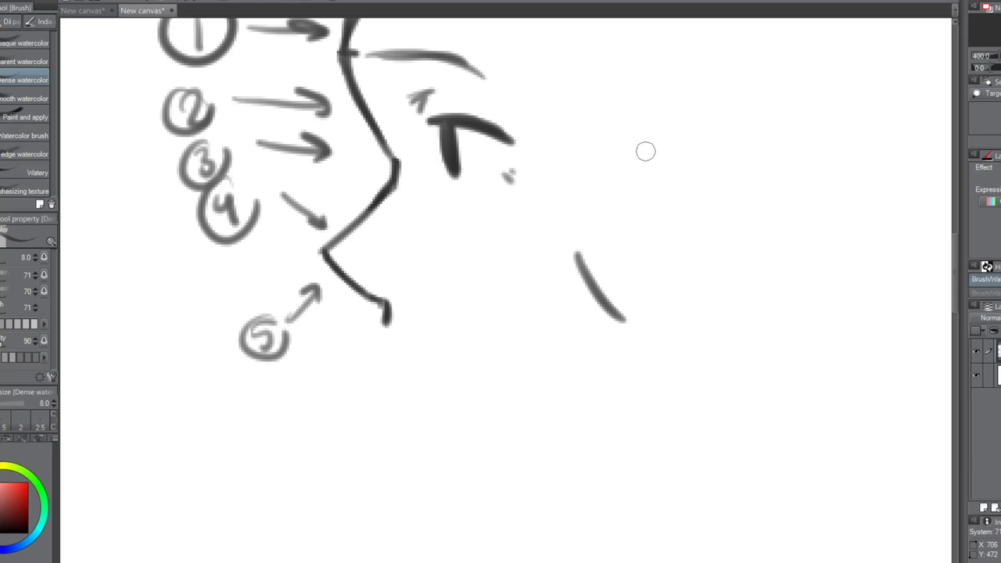
pyautogui.hotkey('ctrl', 'z')
pyautogui.moveTo(651, 107)
pyautogui.mouseDown()
pyautogui.moveTo(685, 153)
pyautogui.moveTo(695, 204)
pyautogui.moveTo(618, 240)
pyautogui.moveTo(633, 294)
pyautogui.moveTo(661, 329)
pyautogui.moveTo(647, 366)
pyautogui.moveTo(675, 389)
pyautogui.moveTo(666, 402)
pyautogui.moveTo(701, 428)
pyautogui.moveTo(699, 467)
pyautogui.moveTo(770, 497)
pyautogui.mouseUp()
pyautogui.hotkey('ctrl', 'z')
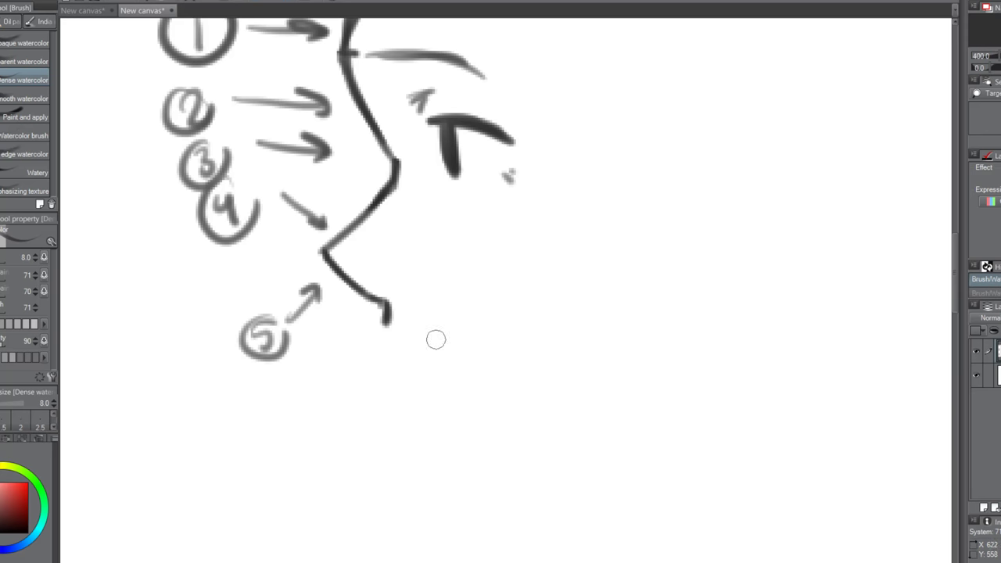
# Step: Draw the upper lip, a tapering mouth line ending in a dark corner, and a short lower lip on the profile
pyautogui.moveTo(388, 323)
pyautogui.mouseDown()
pyautogui.moveTo(369, 338)
pyautogui.moveTo(379, 343)
pyautogui.moveTo(381, 332)
pyautogui.mouseUp()
pyautogui.hotkey('ctrl', 'z')
pyautogui.hotkey('ctrl', 'z')
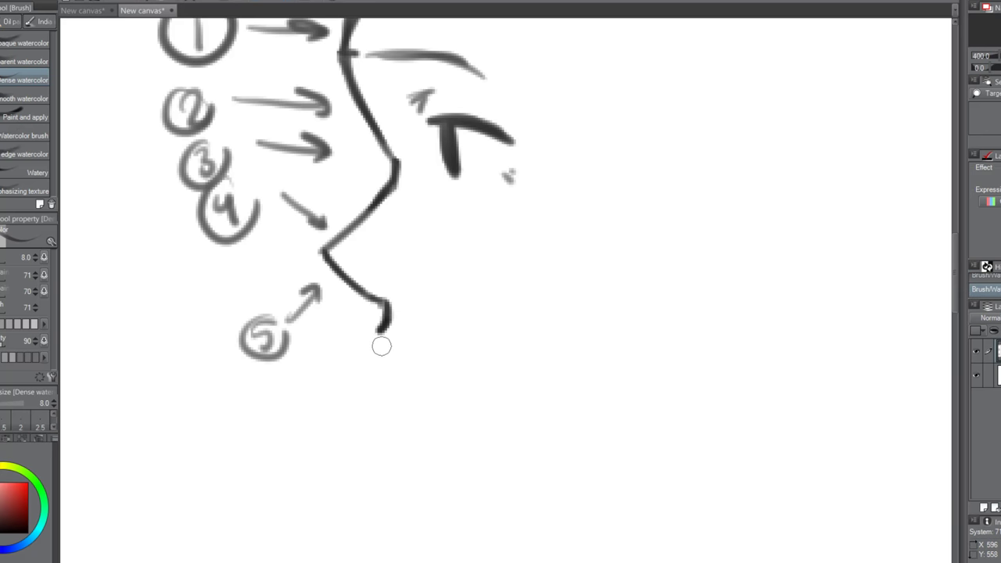
pyautogui.moveTo(395, 347)
pyautogui.mouseDown()
pyautogui.moveTo(408, 358)
pyautogui.moveTo(459, 342)
pyautogui.mouseUp()
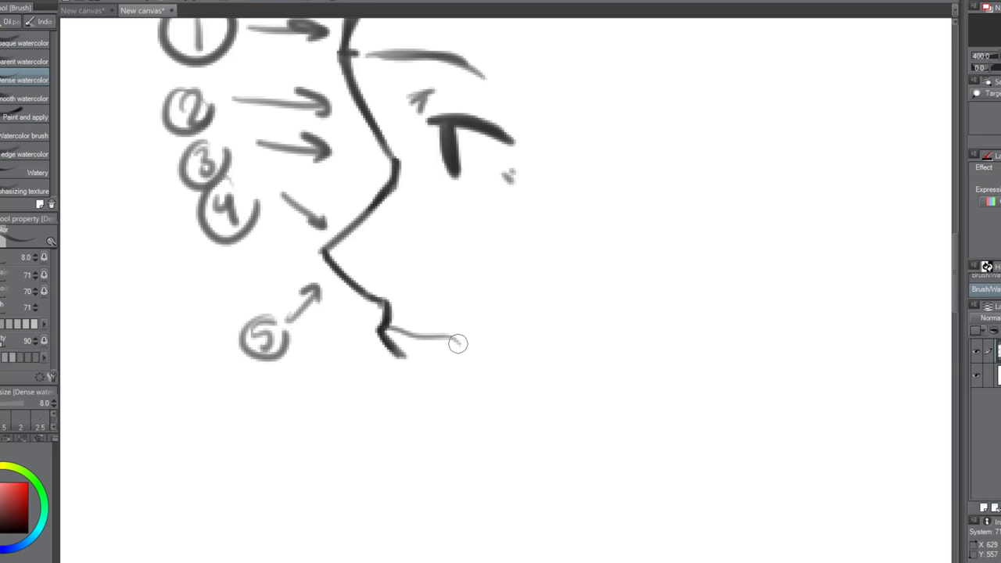
pyautogui.hotkey('ctrl', 'z')
pyautogui.moveTo(386, 333); pyautogui.dragTo(458, 351)
pyautogui.hotkey('ctrl', 'z')
pyautogui.moveTo(399, 332); pyautogui.dragTo(491, 362)
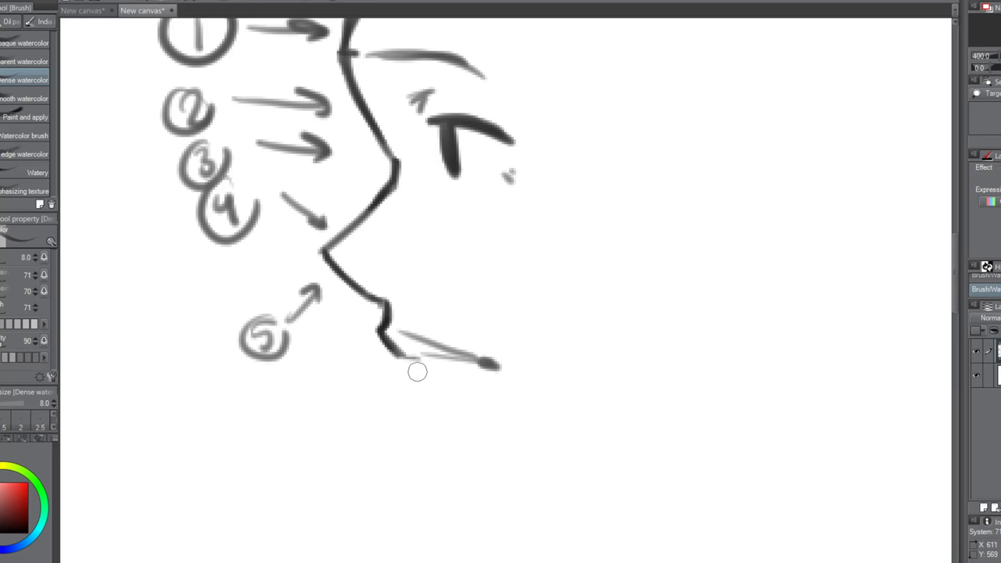
pyautogui.moveTo(414, 371); pyautogui.dragTo(420, 381)
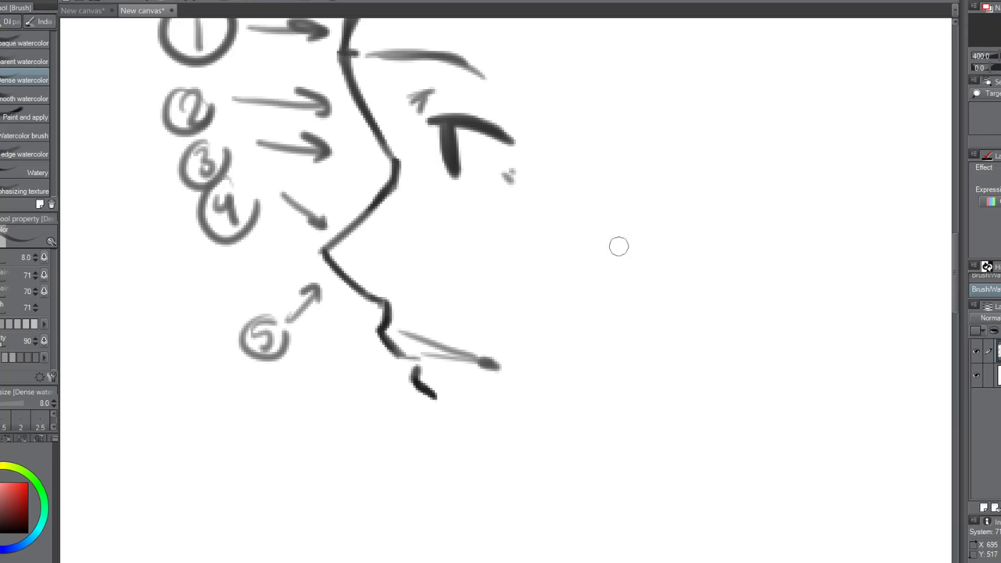
# Step: Sketch a simplified angular nose profile with a bold slanted line beside the face, and mark each plane's direction
pyautogui.moveTo(646, 86)
pyautogui.mouseDown()
pyautogui.moveTo(675, 130)
pyautogui.moveTo(641, 204)
pyautogui.moveTo(774, 366)
pyautogui.mouseUp()
pyautogui.moveTo(642, 207); pyautogui.dragTo(774, 378)
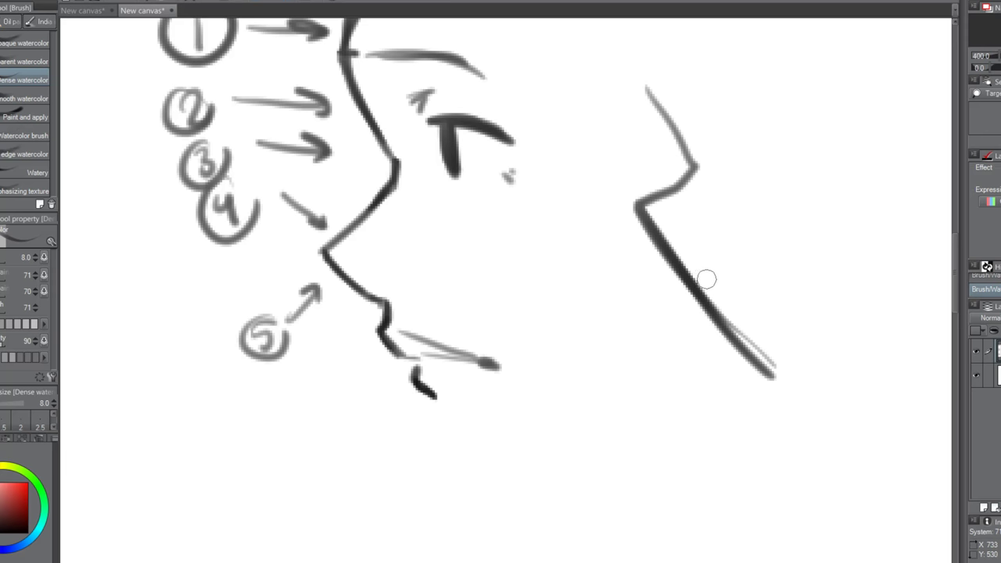
pyautogui.moveTo(654, 222); pyautogui.dragTo(763, 371)
pyautogui.moveTo(610, 237); pyautogui.dragTo(691, 332)
pyautogui.moveTo(620, 187); pyautogui.dragTo(654, 165)
pyautogui.moveTo(629, 119); pyautogui.dragTo(604, 88)
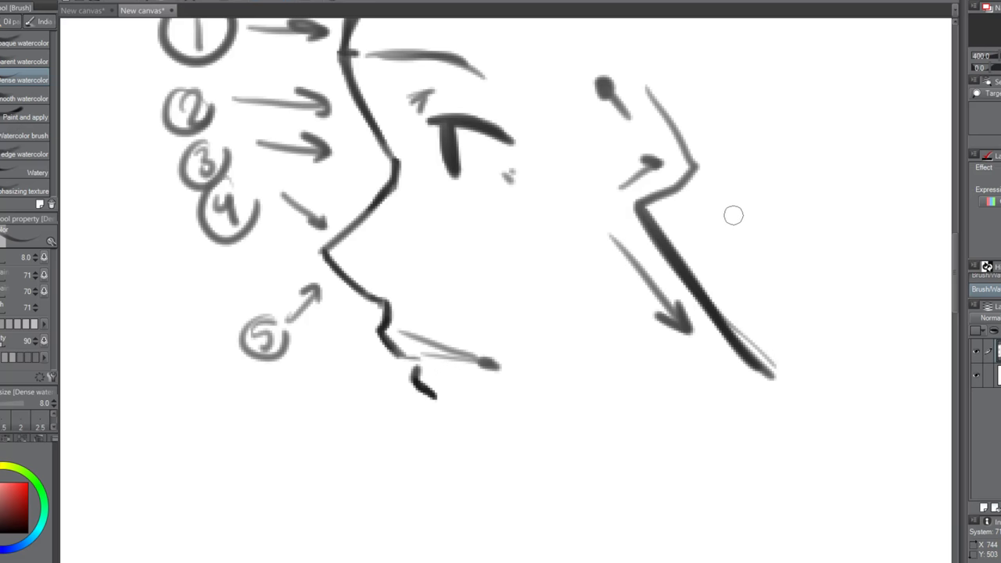
# Step: Try a mouth bar, a brow and an eye beside the angular nose profile, and undo the whole side sketch
pyautogui.moveTo(734, 287); pyautogui.dragTo(791, 288)
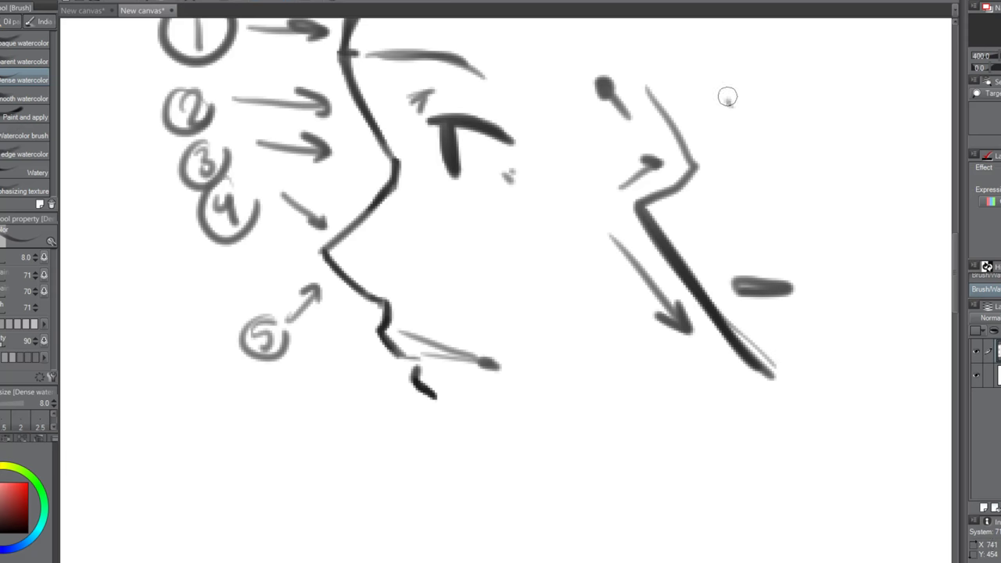
pyautogui.moveTo(728, 98); pyautogui.dragTo(785, 81)
pyautogui.moveTo(743, 113); pyautogui.dragTo(751, 153)
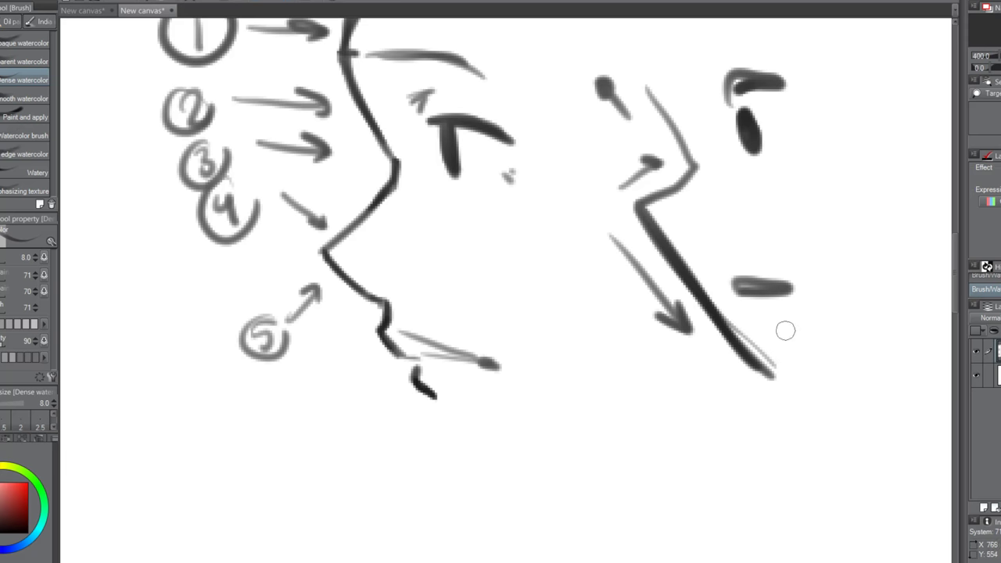
pyautogui.hotkey('ctrl', 'z')
pyautogui.hotkey('ctrl', 'z')
pyautogui.hotkey('ctrl', 'z')
pyautogui.hotkey('ctrl', 'z')
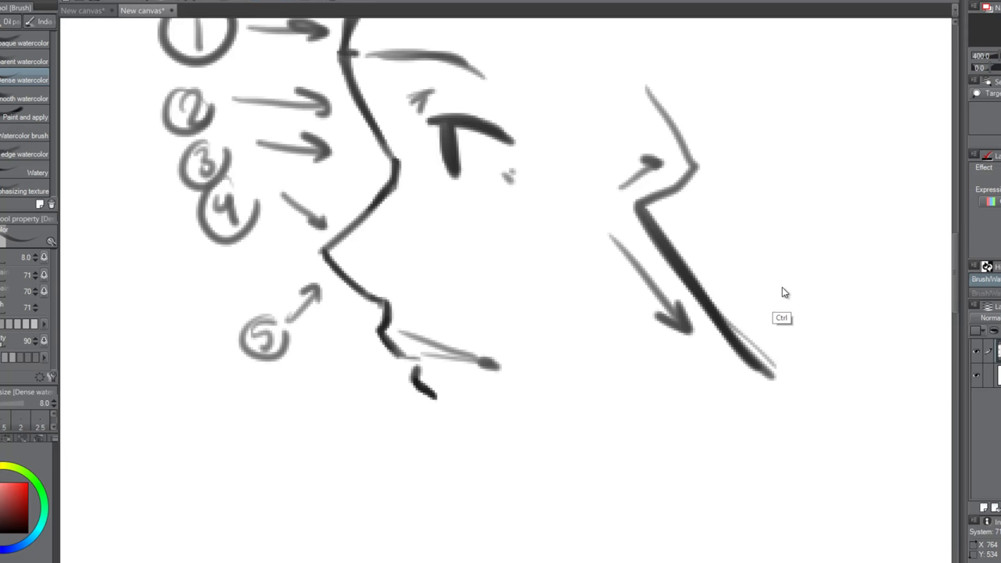
pyautogui.hotkey('ctrl', 'z')
pyautogui.hotkey('ctrl', 'z')
pyautogui.hotkey('ctrl', 'z')
pyautogui.hotkey('ctrl', 'z')
pyautogui.hotkey('ctrl', 'z')
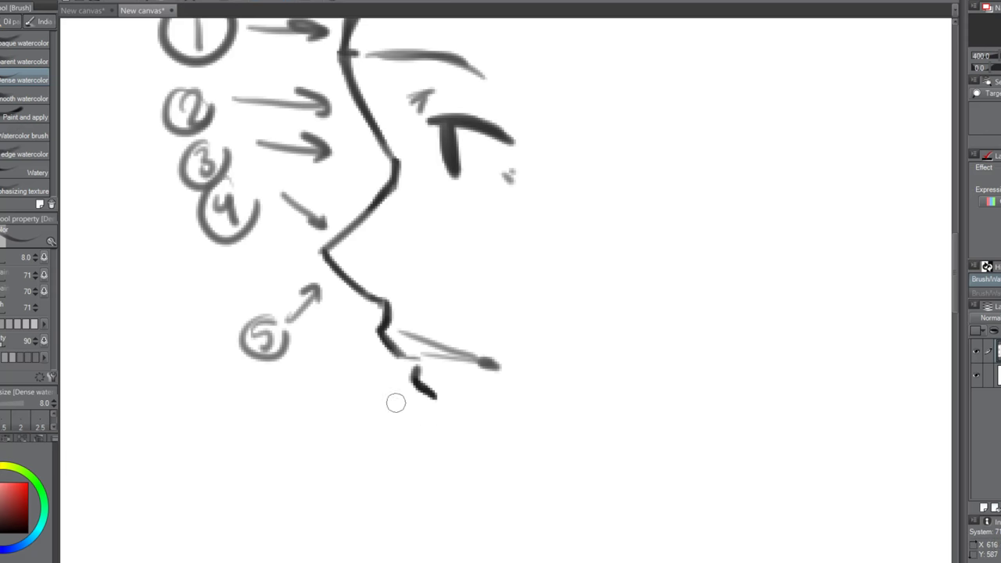
# Step: Draw the chin contour from the lower lip down and around to the chin's underside, undoing the unsatisfactory attempts
pyautogui.moveTo(421, 367); pyautogui.dragTo(481, 369)
pyautogui.hotkey('ctrl', 'z')
pyautogui.moveTo(431, 399)
pyautogui.mouseDown()
pyautogui.moveTo(446, 432)
pyautogui.moveTo(432, 465)
pyautogui.moveTo(438, 448)
pyautogui.moveTo(436, 469)
pyautogui.moveTo(473, 504)
pyautogui.mouseUp()
pyautogui.hotkey('ctrl', 'z')
pyautogui.scroll(-3, 431, 432)
pyautogui.scroll(1, 472, 466)
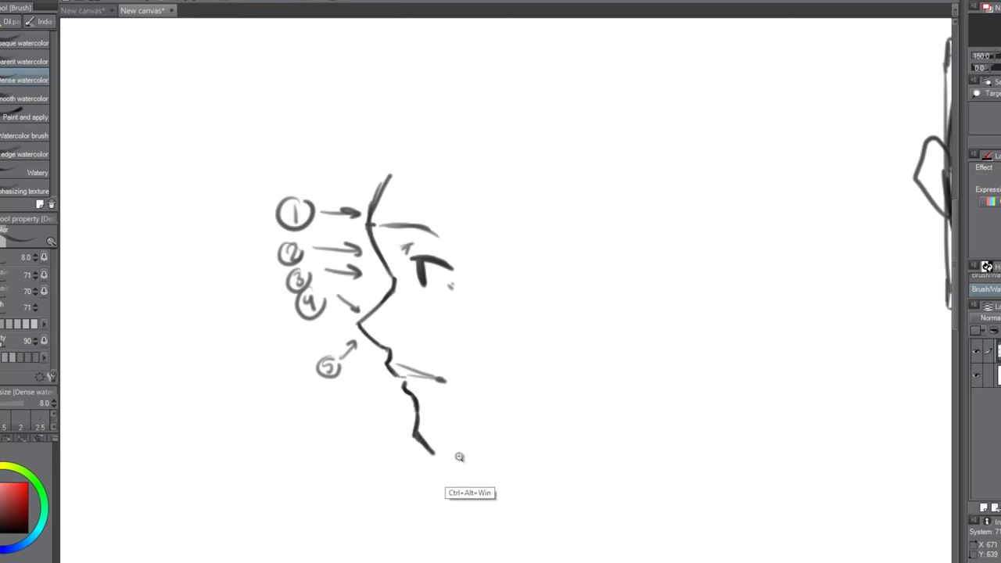
pyautogui.hotkey('ctrl', 'z')
pyautogui.scroll(2, 451, 455)
pyautogui.moveTo(384, 399)
pyautogui.mouseDown()
pyautogui.moveTo(389, 422)
pyautogui.moveTo(384, 394)
pyautogui.moveTo(397, 431)
pyautogui.moveTo(428, 456)
pyautogui.mouseUp()
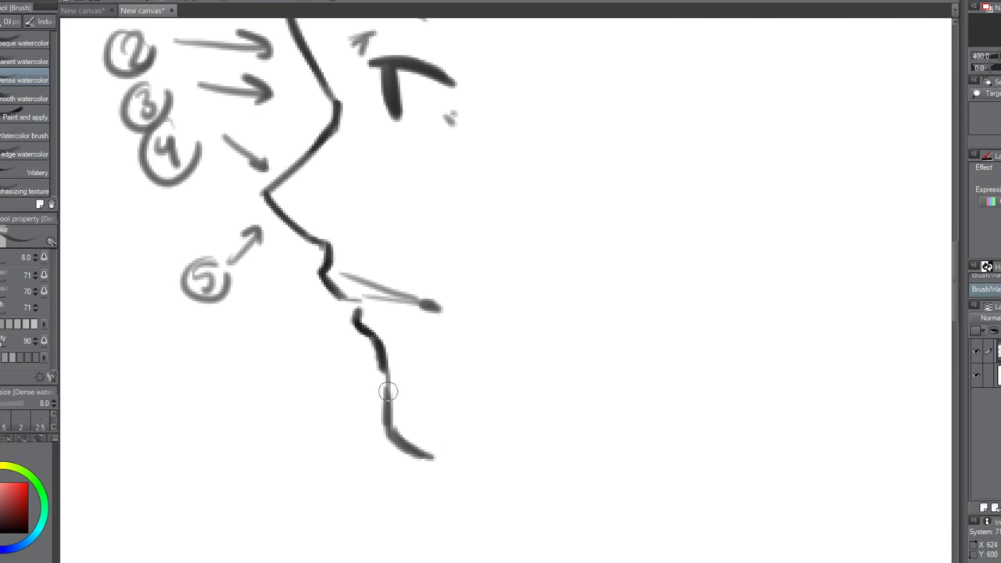
# Step: Draw a thick jawline sloping up from the chin, and mark it with a direction arrow and a light guide curve
pyautogui.scroll(-2, 415, 389)
pyautogui.scroll(2, 457, 420)
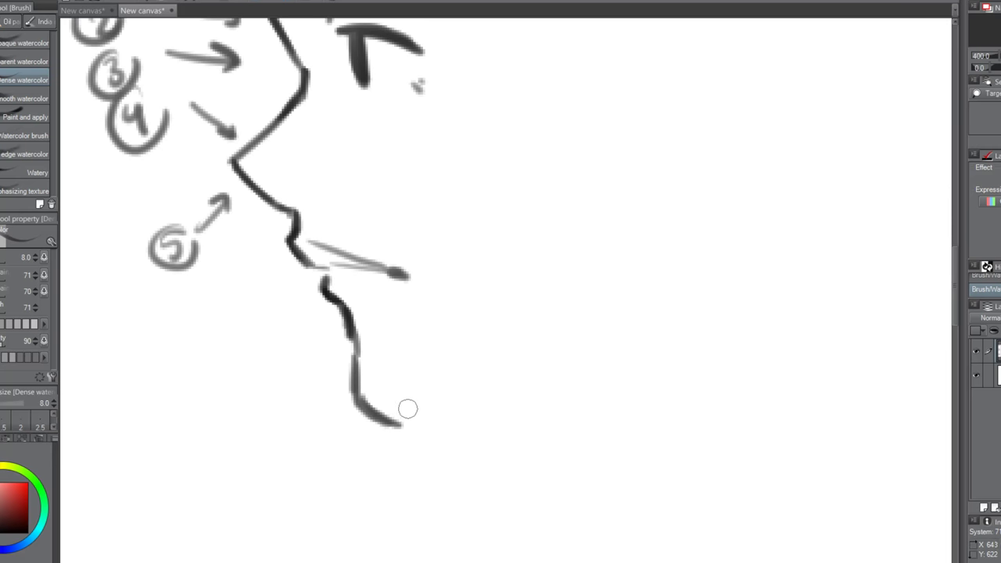
pyautogui.moveTo(400, 427); pyautogui.dragTo(579, 357)
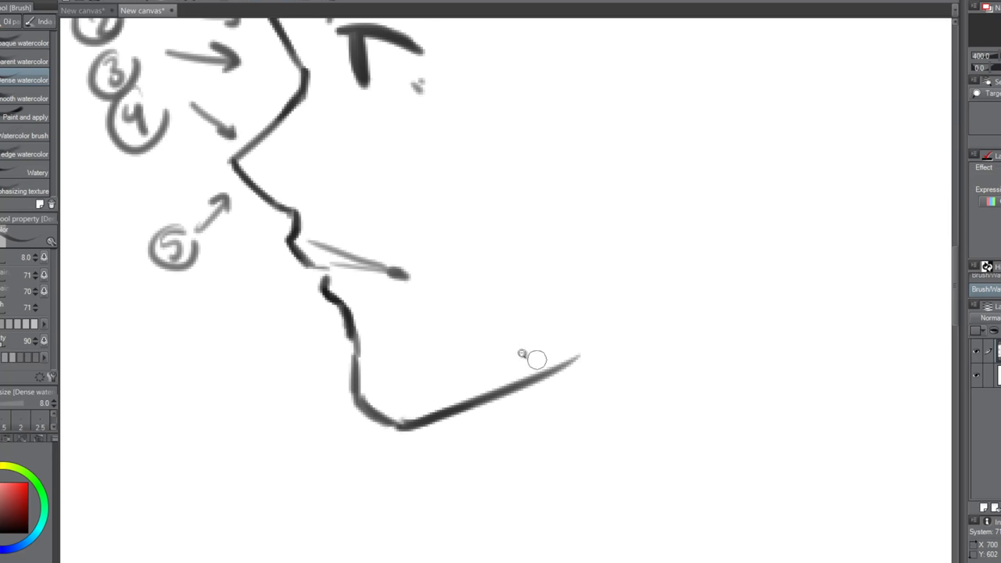
pyautogui.scroll(-2, 536, 359)
pyautogui.scroll(2, 460, 391)
pyautogui.moveTo(462, 376); pyautogui.dragTo(634, 295)
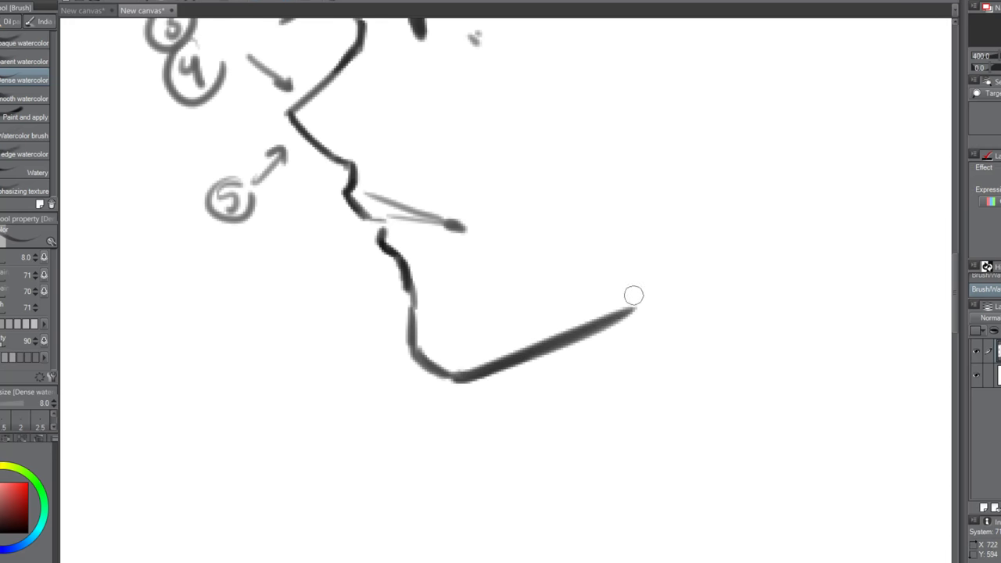
pyautogui.moveTo(478, 458); pyautogui.dragTo(560, 381)
pyautogui.moveTo(480, 339)
pyautogui.mouseDown()
pyautogui.moveTo(671, 226)
pyautogui.moveTo(622, 321)
pyautogui.mouseUp()
# Step: Round off the back of the jaw and raise a bold stroke toward the ear, undoing a trial line at eye level
pyautogui.scroll(-3, 660, 286)
pyautogui.scroll(3, 662, 285)
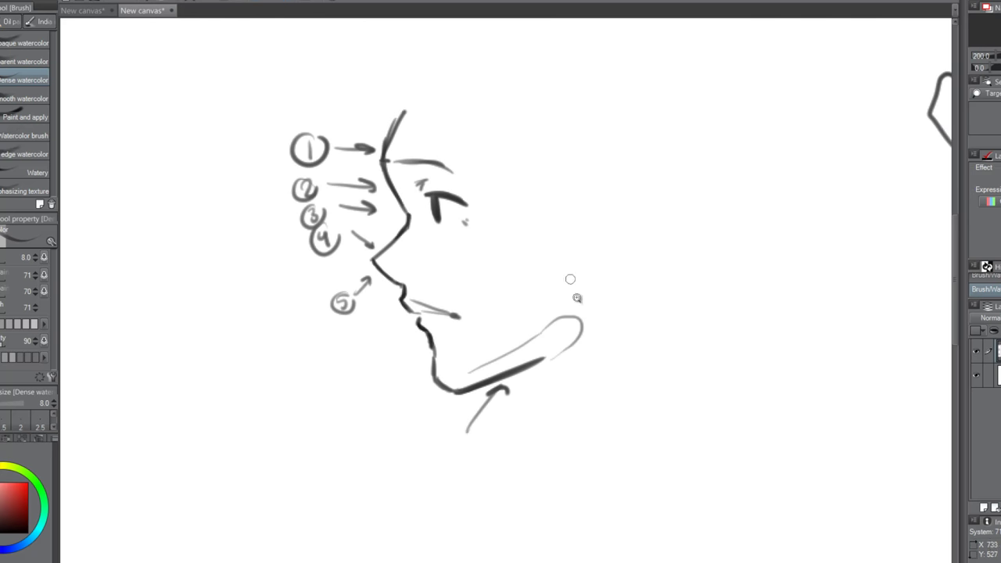
pyautogui.moveTo(612, 266)
pyautogui.mouseDown()
pyautogui.moveTo(579, 353)
pyautogui.moveTo(521, 399)
pyautogui.mouseUp()
pyautogui.scroll(-4, 606, 302)
pyautogui.scroll(2, 582, 316)
pyautogui.moveTo(548, 335)
pyautogui.mouseDown()
pyautogui.moveTo(507, 452)
pyautogui.moveTo(508, 402)
pyautogui.mouseUp()
pyautogui.moveTo(356, 223); pyautogui.dragTo(585, 208)
pyautogui.hotkey('ctrl', 'z')
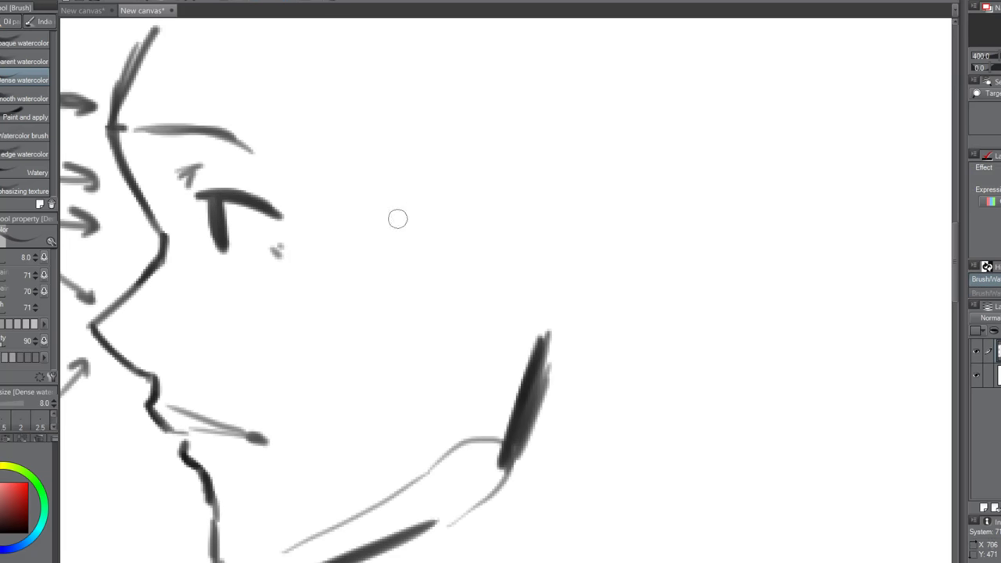
# Step: Draw an angular ear outline above the jaw, erase the rough jaw corner, and redraw the edge below the earlobe
pyautogui.moveTo(518, 194)
pyautogui.mouseDown()
pyautogui.moveTo(559, 156)
pyautogui.moveTo(620, 225)
pyautogui.moveTo(554, 339)
pyautogui.moveTo(519, 337)
pyautogui.moveTo(498, 442)
pyautogui.mouseUp()
pyautogui.press('e')
pyautogui.moveTo(549, 365)
pyautogui.mouseDown()
pyautogui.moveTo(517, 426)
pyautogui.moveTo(495, 505)
pyautogui.moveTo(459, 533)
pyautogui.moveTo(410, 543)
pyautogui.mouseUp()
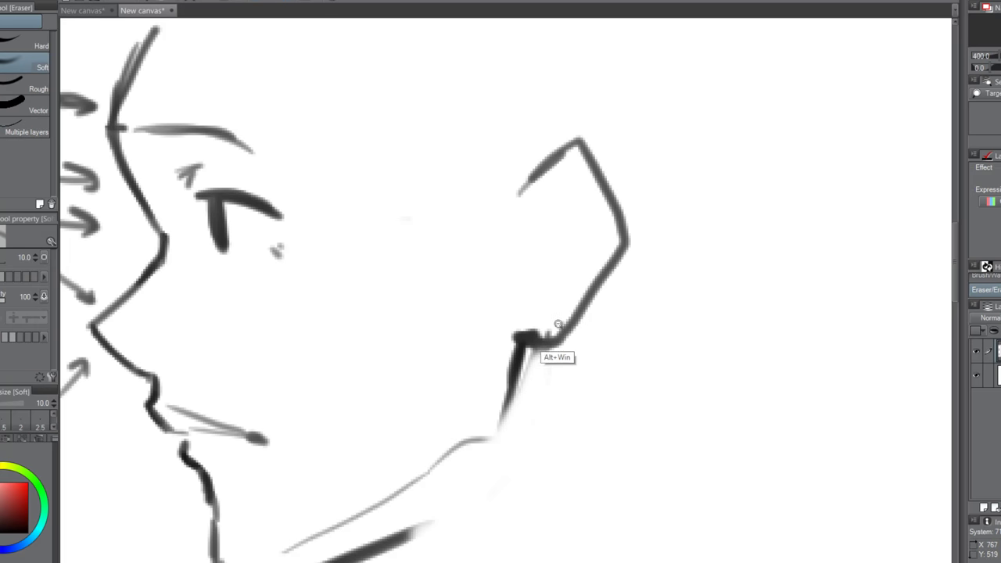
pyautogui.scroll(-2, 552, 354)
pyautogui.press('b')
pyautogui.scroll(2, 497, 396)
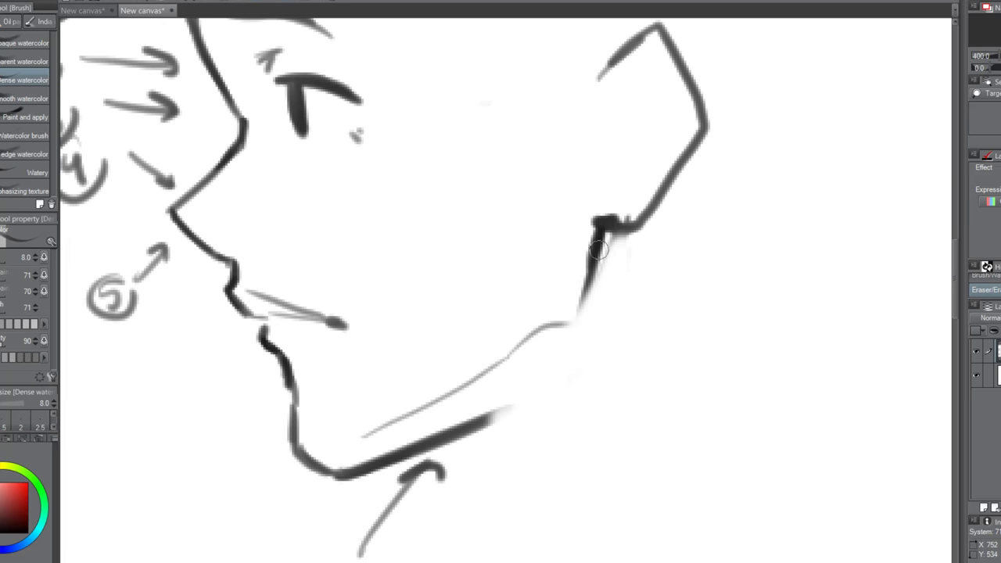
pyautogui.moveTo(599, 249); pyautogui.dragTo(555, 357)
# Step: Thicken the ear's upper outline, add its inner folds, and sketch slanted strokes in front of it
pyautogui.scroll(-2, 526, 421)
pyautogui.scroll(2, 583, 227)
pyautogui.moveTo(513, 264)
pyautogui.mouseDown()
pyautogui.moveTo(589, 206)
pyautogui.moveTo(623, 258)
pyautogui.mouseUp()
pyautogui.moveTo(595, 212)
pyautogui.mouseDown()
pyautogui.moveTo(635, 270)
pyautogui.moveTo(537, 282)
pyautogui.moveTo(527, 299)
pyautogui.mouseUp()
pyautogui.moveTo(542, 281); pyautogui.dragTo(540, 373)
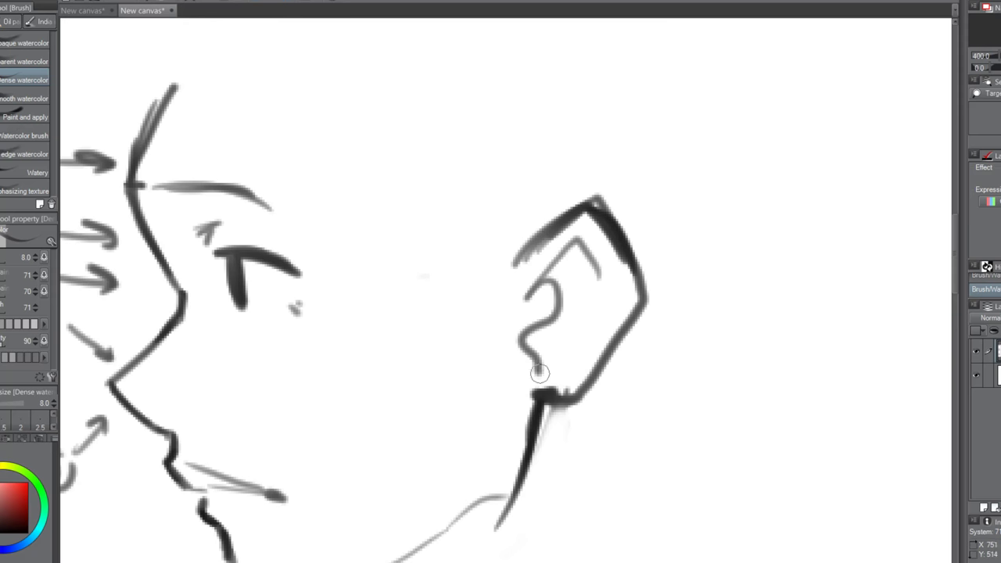
pyautogui.moveTo(513, 215)
pyautogui.mouseDown()
pyautogui.moveTo(518, 270)
pyautogui.moveTo(510, 278)
pyautogui.mouseUp()
pyautogui.scroll(-2, 496, 264)
pyautogui.moveTo(470, 233)
pyautogui.mouseDown()
pyautogui.moveTo(504, 281)
pyautogui.moveTo(521, 223)
pyautogui.moveTo(562, 356)
pyautogui.mouseUp()
# Step: Erase the ear, the strokes in front of it and the back of the jaw with the Soft eraser at size 50
pyautogui.press('e')
pyautogui.press(']')
pyautogui.press(']')
pyautogui.press(']')
pyautogui.press(']')
pyautogui.press(']')
pyautogui.press(']')
pyautogui.press(']')
pyautogui.moveTo(573, 264); pyautogui.dragTo(564, 322)
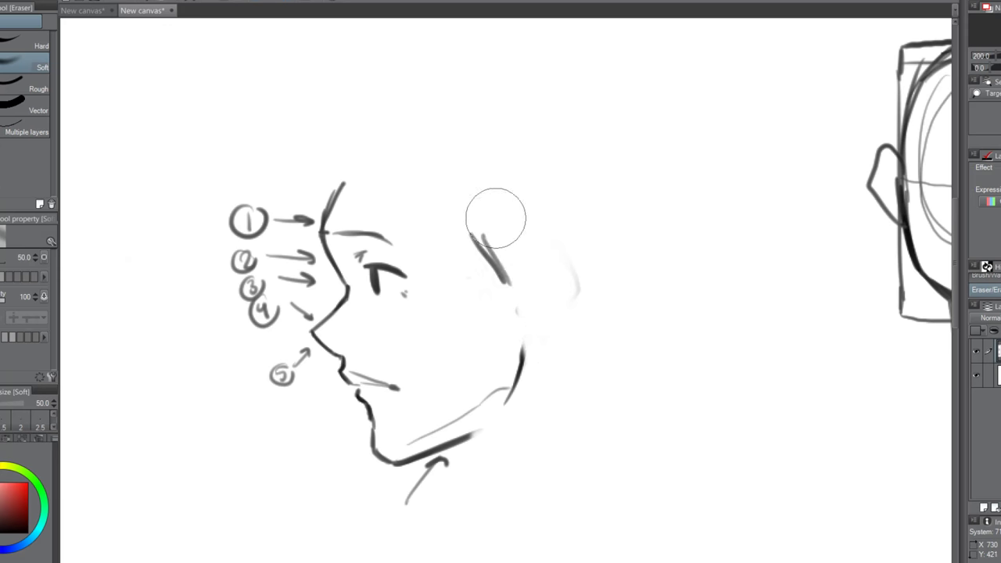
pyautogui.moveTo(496, 219)
pyautogui.mouseDown()
pyautogui.moveTo(480, 285)
pyautogui.moveTo(509, 405)
pyautogui.moveTo(512, 378)
pyautogui.mouseUp()
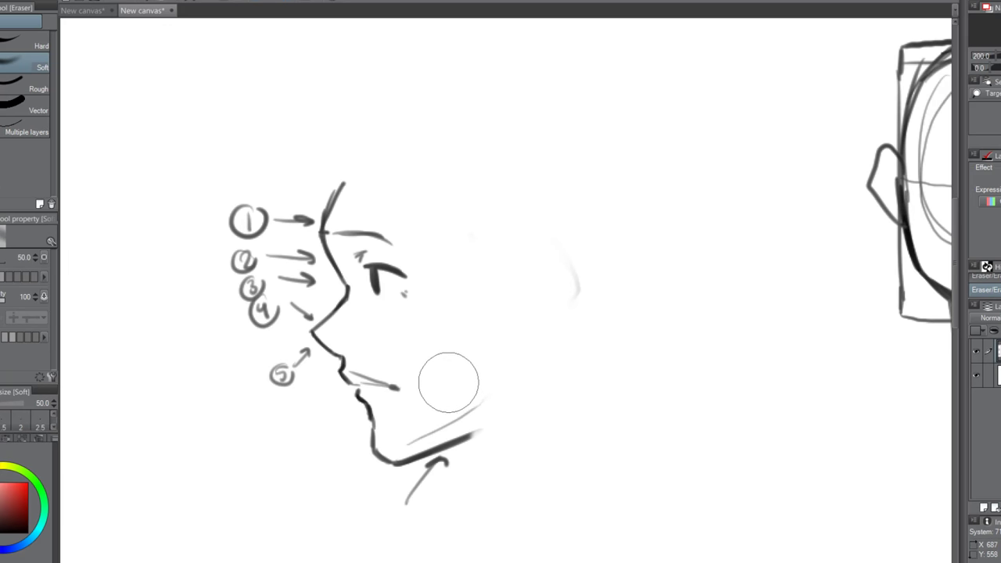
# Step: Redraw the thick jawline from the chin to the jaw corner, with a short stroke rising toward the ear
pyautogui.press('b')
pyautogui.keyDown('ctrl'); pyautogui.click(442, 447); pyautogui.keyUp('ctrl')
pyautogui.moveTo(457, 447); pyautogui.dragTo(537, 396)
pyautogui.moveTo(575, 327); pyautogui.dragTo(557, 349)
# Step: Draw the ear again closer to the face, with an angular outline, a dark lobe and curved inner folds
pyautogui.moveTo(571, 76)
pyautogui.mouseDown()
pyautogui.moveTo(610, 31)
pyautogui.moveTo(669, 118)
pyautogui.moveTo(655, 180)
pyautogui.moveTo(609, 247)
pyautogui.moveTo(585, 223)
pyautogui.moveTo(639, 216)
pyautogui.mouseUp()
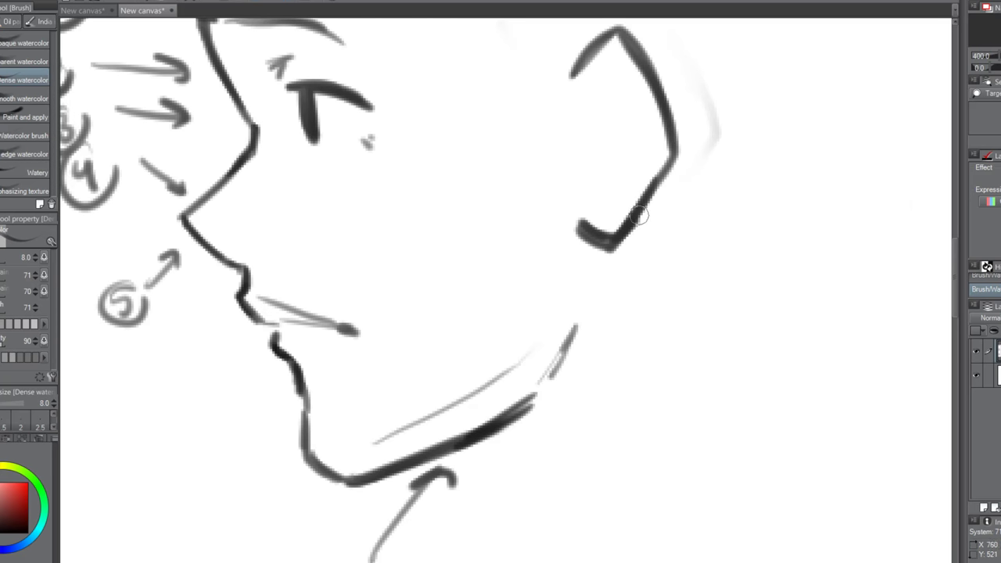
pyautogui.moveTo(635, 102); pyautogui.dragTo(592, 87)
pyautogui.moveTo(592, 105)
pyautogui.mouseDown()
pyautogui.moveTo(570, 117)
pyautogui.moveTo(586, 174)
pyautogui.moveTo(622, 180)
pyautogui.mouseUp()
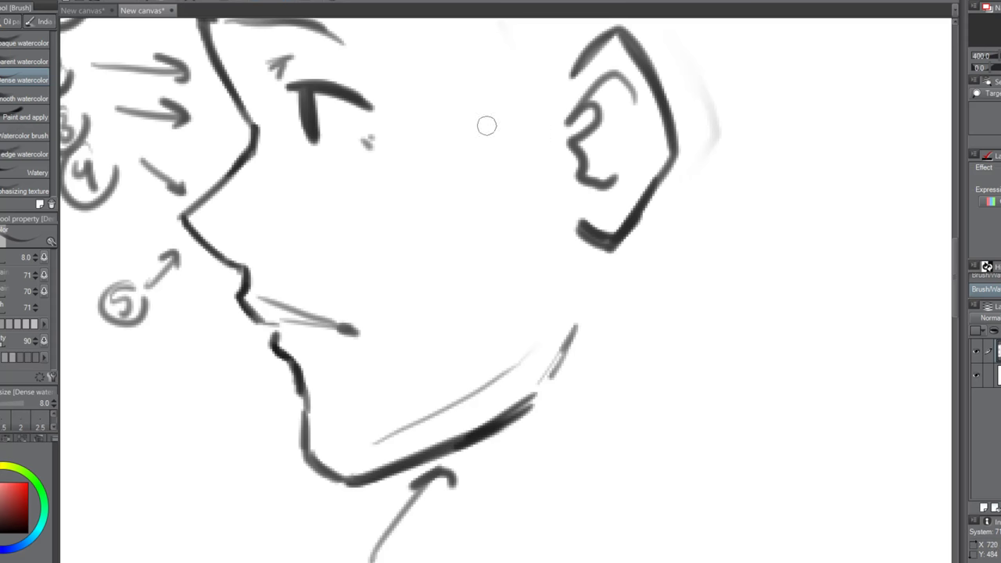
# Step: Mark the spacing between eye and ear with a horizontal guide and a vertical guide near each end
pyautogui.moveTo(408, 129); pyautogui.dragTo(532, 125)
pyautogui.moveTo(545, 67); pyautogui.dragTo(543, 185)
pyautogui.moveTo(398, 70); pyautogui.dragTo(392, 214)
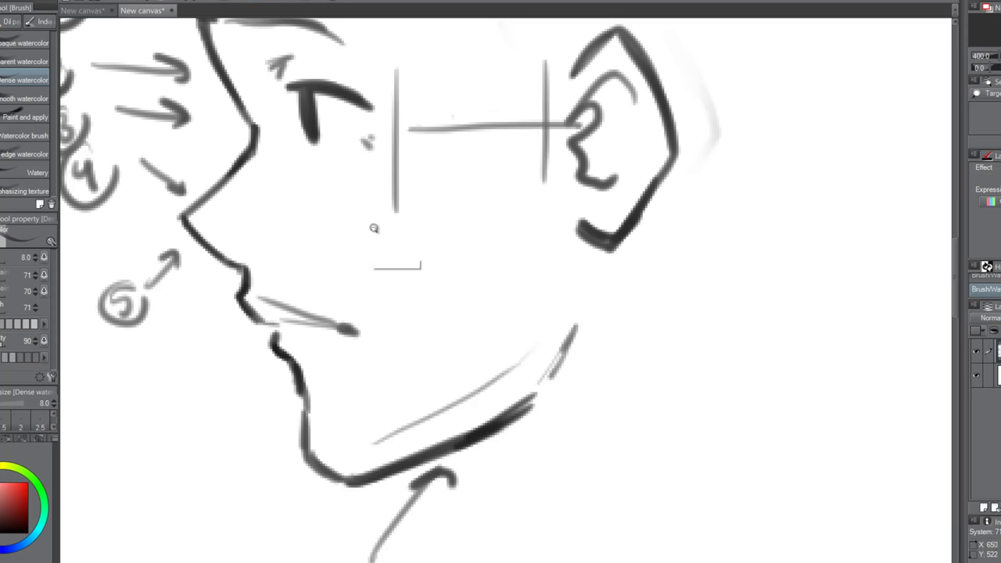
pyautogui.scroll(-2, 375, 224)
pyautogui.hotkey('ctrl', 'z')
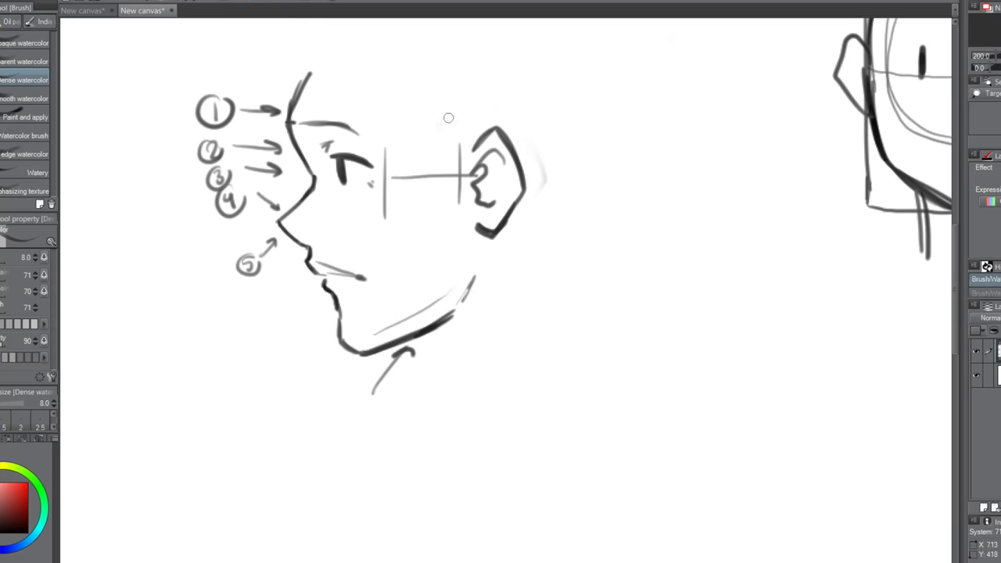
# Step: Extend the guide in front of the ear down to the jaw corner, and clear the old jawline and its arrow
pyautogui.moveTo(462, 190)
pyautogui.mouseDown()
pyautogui.moveTo(458, 310)
pyautogui.moveTo(476, 267)
pyautogui.moveTo(459, 300)
pyautogui.mouseUp()
pyautogui.hotkey('ctrl', 'z')
pyautogui.moveTo(471, 257); pyautogui.dragTo(459, 302)
pyautogui.moveTo(445, 318)
pyautogui.mouseDown()
pyautogui.moveTo(461, 300)
pyautogui.moveTo(392, 334)
pyautogui.mouseUp()
pyautogui.moveTo(457, 297)
pyautogui.mouseDown()
pyautogui.moveTo(379, 343)
pyautogui.moveTo(470, 266)
pyautogui.moveTo(473, 328)
pyautogui.moveTo(476, 322)
pyautogui.moveTo(420, 324)
pyautogui.moveTo(389, 348)
pyautogui.moveTo(350, 342)
pyautogui.moveTo(457, 286)
pyautogui.mouseUp()
pyautogui.press('e')
pyautogui.press('b')
# Step: Redraw the jawline straight from the chin to the jaw corner, with a bold stroke rising below the earlobe
pyautogui.scroll(2, 389, 350)
pyautogui.press('b')
pyautogui.moveTo(368, 332); pyautogui.dragTo(500, 262)
pyautogui.moveTo(529, 227); pyautogui.dragTo(504, 250)
pyautogui.scroll(-5, 467, 297)
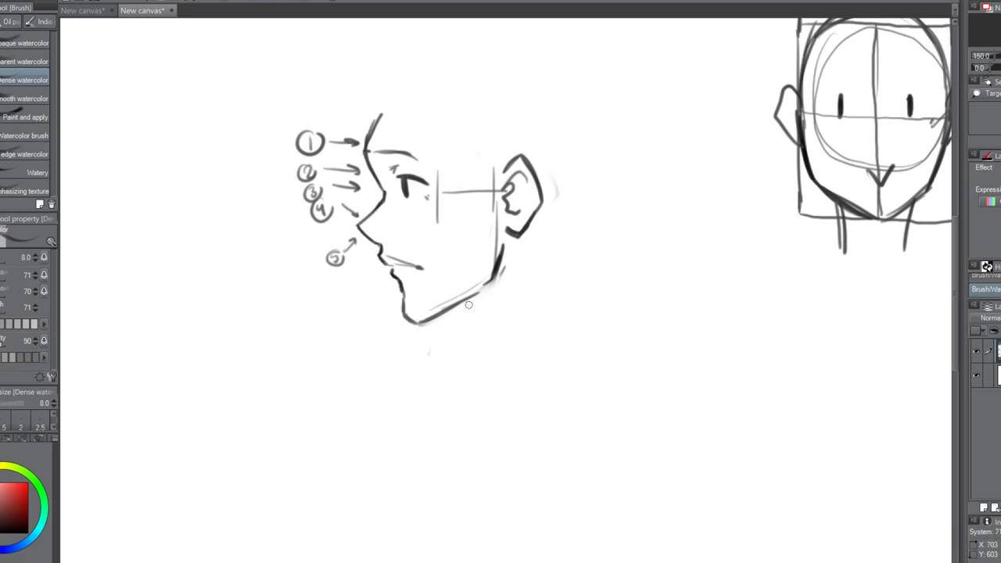
# Step: Sketch a second face contour from forehead to chin in front of the numbers, with an arrow under its nose
pyautogui.scroll(2, 280, 239)
pyautogui.scroll(2, 427, 136)
pyautogui.scroll(-2, 430, 133)
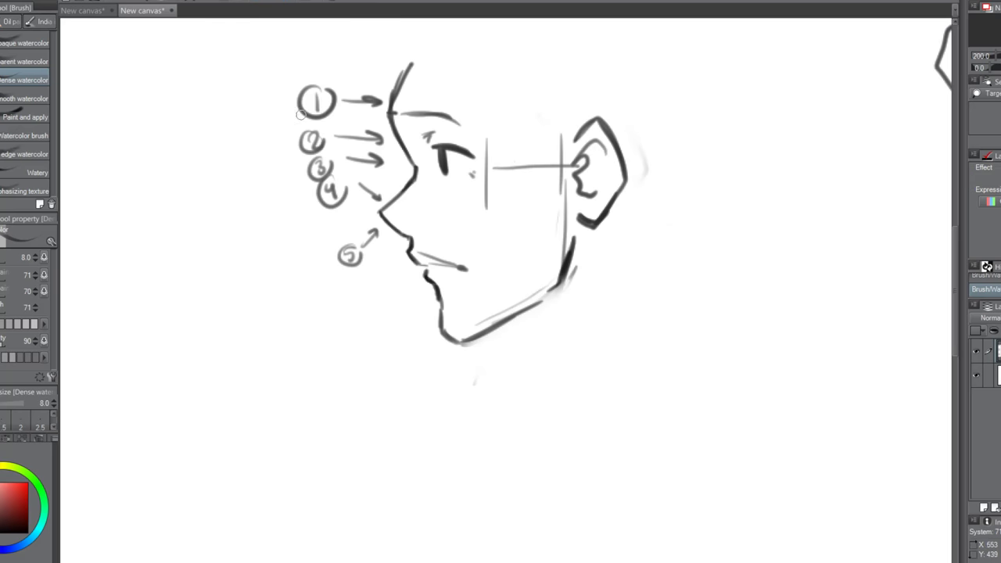
pyautogui.moveTo(264, 96)
pyautogui.mouseDown()
pyautogui.moveTo(240, 134)
pyautogui.moveTo(273, 184)
pyautogui.mouseUp()
pyautogui.hotkey('ctrl', 'z')
pyautogui.moveTo(260, 95)
pyautogui.mouseDown()
pyautogui.moveTo(242, 170)
pyautogui.moveTo(258, 206)
pyautogui.moveTo(228, 244)
pyautogui.moveTo(264, 278)
pyautogui.mouseUp()
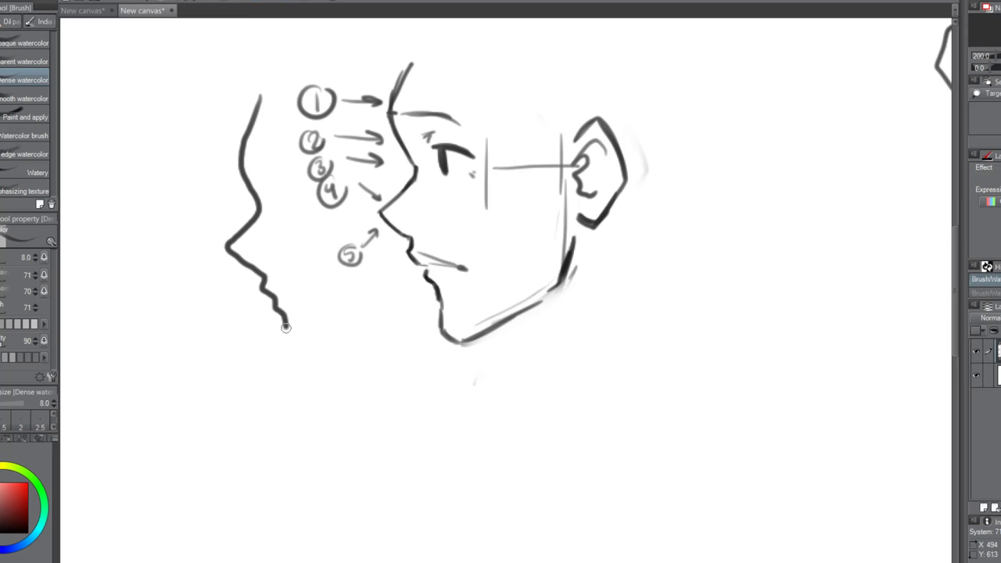
pyautogui.moveTo(286, 345); pyautogui.dragTo(288, 350)
pyautogui.moveTo(149, 279)
pyautogui.mouseDown()
pyautogui.moveTo(185, 258)
pyautogui.moveTo(185, 269)
pyautogui.mouseUp()
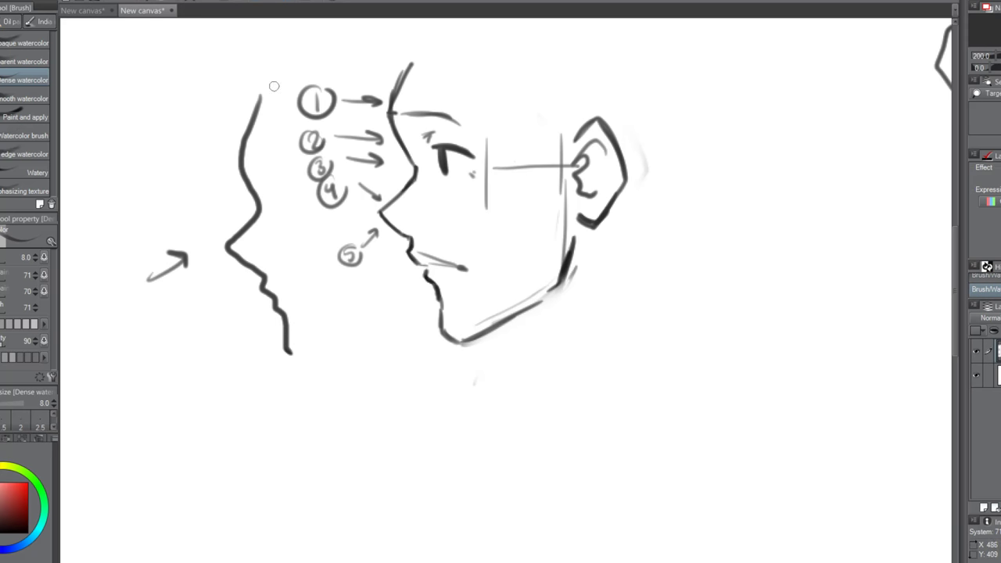
pyautogui.moveTo(253, 116); pyautogui.dragTo(292, 67)
pyautogui.scroll(-1, 305, 262)
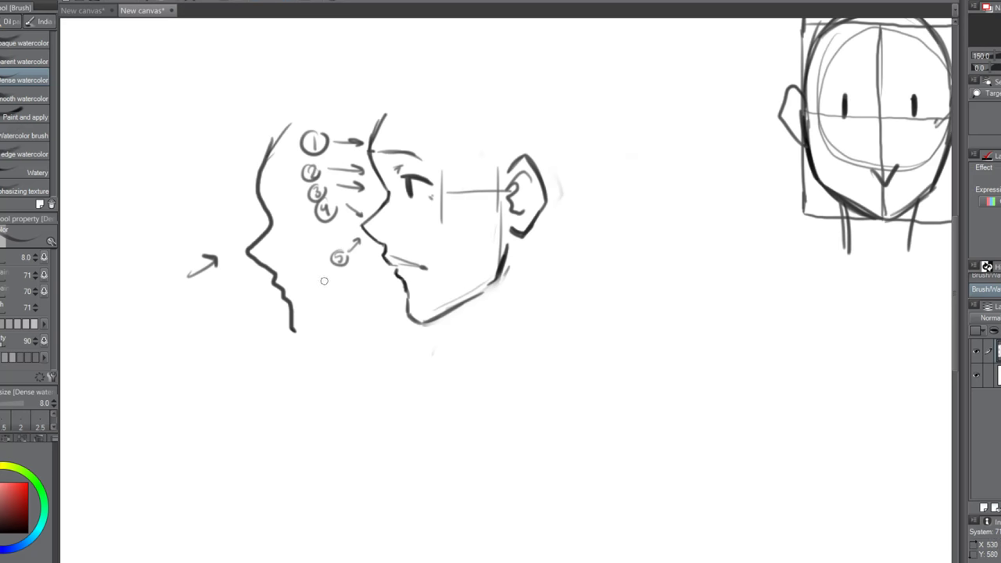
# Step: Undo the second face contour and its arrow
pyautogui.hotkey('ctrl', 'z')
pyautogui.hotkey('ctrl', 'z')
pyautogui.hotkey('ctrl', 'z')
pyautogui.hotkey('ctrl', 'z')
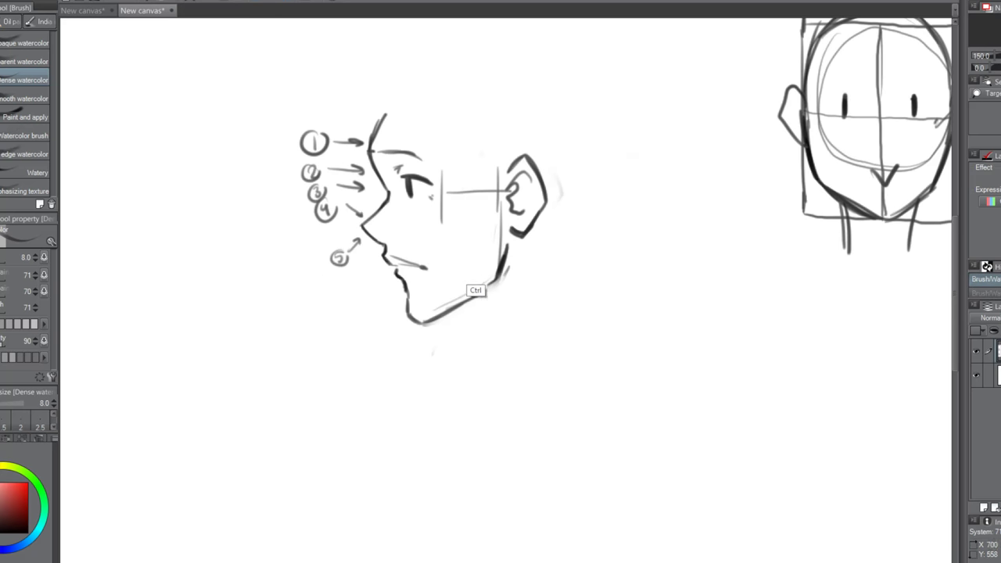
# Step: Try several neck lines running down from under the jaw, and undo each attempt
pyautogui.scroll(1, 512, 321)
pyautogui.moveTo(456, 308)
pyautogui.mouseDown()
pyautogui.moveTo(469, 311)
pyautogui.moveTo(472, 341)
pyautogui.moveTo(503, 385)
pyautogui.mouseUp()
pyautogui.hotkey('ctrl', 'z')
pyautogui.hotkey('ctrl', 'z')
pyautogui.hotkey('ctrl', 'z')
pyautogui.moveTo(467, 311); pyautogui.dragTo(494, 359)
pyautogui.moveTo(460, 304); pyautogui.dragTo(496, 362)
pyautogui.hotkey('ctrl', 'z')
pyautogui.hotkey('ctrl', 'z')
pyautogui.hotkey('ctrl', 'z')
# Step: Draw a short curved front neck line under the jaw, undoing a trial stroke behind the earlobe
pyautogui.moveTo(441, 304); pyautogui.dragTo(475, 339)
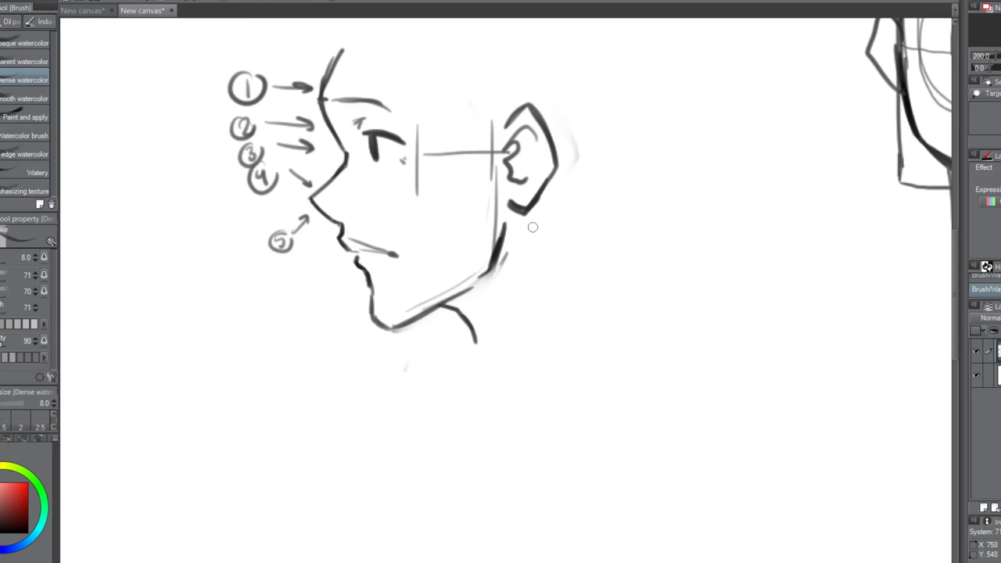
pyautogui.hotkey('ctrl', 'z')
pyautogui.moveTo(530, 212); pyautogui.dragTo(518, 247)
pyautogui.hotkey('ctrl', 'z')
# Step: Sketch a long side hair strand with jagged tips along the nape, and add a high collar and shoulder lines
pyautogui.moveTo(438, 58); pyautogui.dragTo(457, 250)
pyautogui.moveTo(464, 214)
pyautogui.mouseDown()
pyautogui.moveTo(471, 275)
pyautogui.moveTo(510, 302)
pyautogui.moveTo(635, 278)
pyautogui.mouseUp()
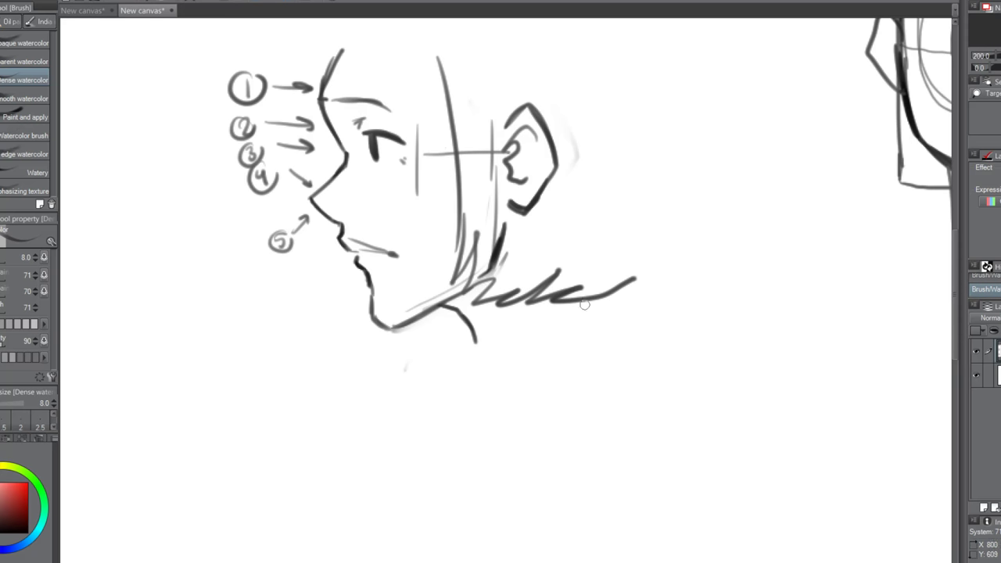
pyautogui.moveTo(583, 302)
pyautogui.mouseDown()
pyautogui.moveTo(456, 349)
pyautogui.moveTo(558, 312)
pyautogui.moveTo(589, 374)
pyautogui.moveTo(344, 497)
pyautogui.mouseUp()
pyautogui.moveTo(460, 357)
pyautogui.mouseDown()
pyautogui.moveTo(435, 362)
pyautogui.moveTo(428, 407)
pyautogui.moveTo(447, 421)
pyautogui.moveTo(321, 506)
pyautogui.mouseUp()
pyautogui.moveTo(599, 384)
pyautogui.mouseDown()
pyautogui.moveTo(616, 416)
pyautogui.moveTo(624, 483)
pyautogui.mouseUp()
pyautogui.moveTo(618, 427)
pyautogui.mouseDown()
pyautogui.moveTo(480, 476)
pyautogui.moveTo(679, 532)
pyautogui.mouseUp()
# Step: Draw a new forehead and nose-bridge line set slightly behind the original contour, meeting at the brow
pyautogui.scroll(-1, 467, 374)
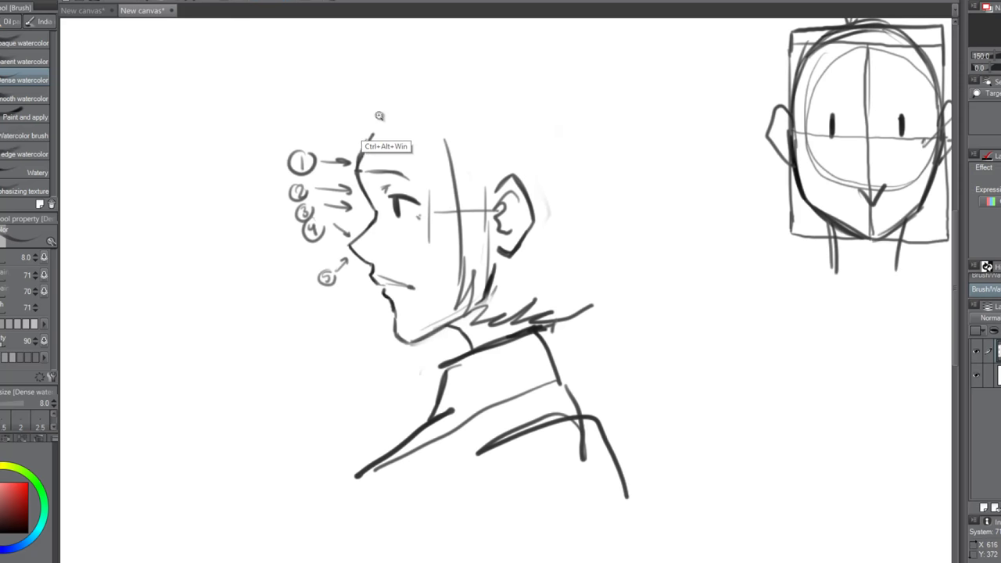
pyautogui.scroll(1, 382, 116)
pyautogui.scroll(2, 360, 207)
pyautogui.moveTo(383, 263); pyautogui.dragTo(343, 157)
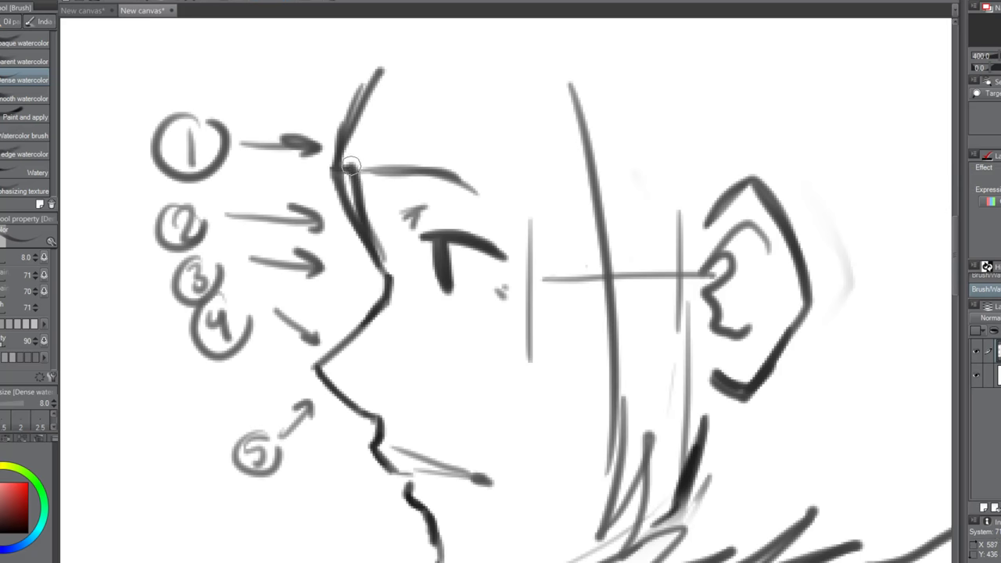
pyautogui.moveTo(349, 213); pyautogui.dragTo(391, 94)
pyautogui.moveTo(354, 168); pyautogui.dragTo(422, 62)
# Step: Erase the original forehead and bridge lines with a smaller Soft eraser, and redraw the bridge as a bold stroke
pyautogui.press('e')
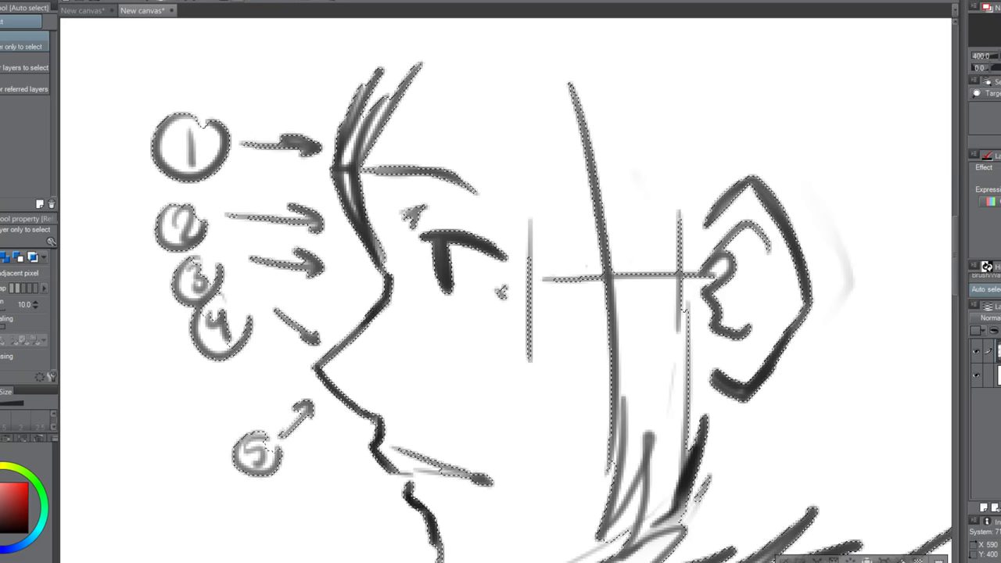
pyautogui.press('[')
pyautogui.press('[')
pyautogui.press('[')
pyautogui.press('[')
pyautogui.press('[')
pyautogui.press('[')
pyautogui.press('[')
pyautogui.press('[')
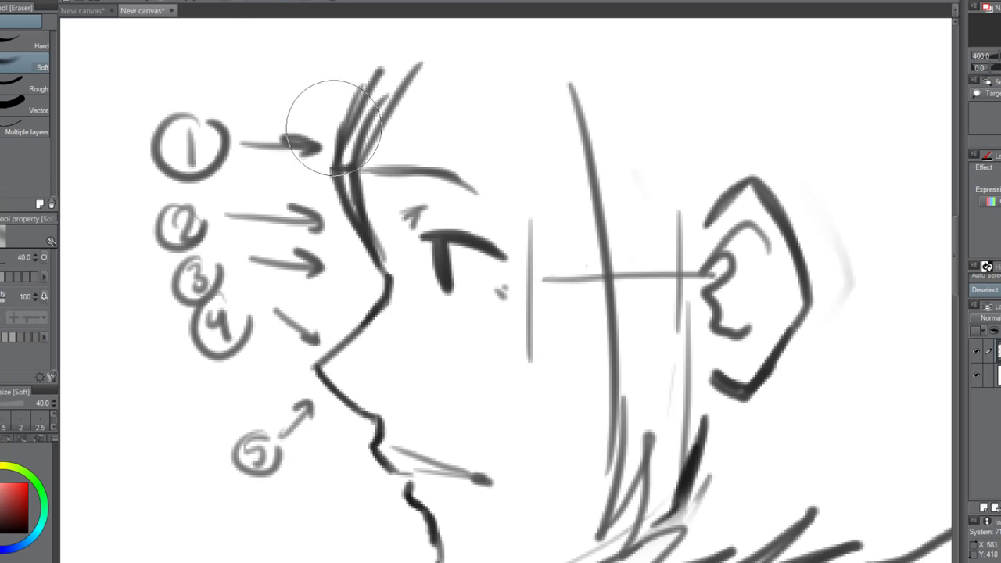
pyautogui.moveTo(347, 105)
pyautogui.mouseDown()
pyautogui.moveTo(379, 76)
pyautogui.moveTo(341, 185)
pyautogui.moveTo(374, 257)
pyautogui.mouseUp()
pyautogui.press('b')
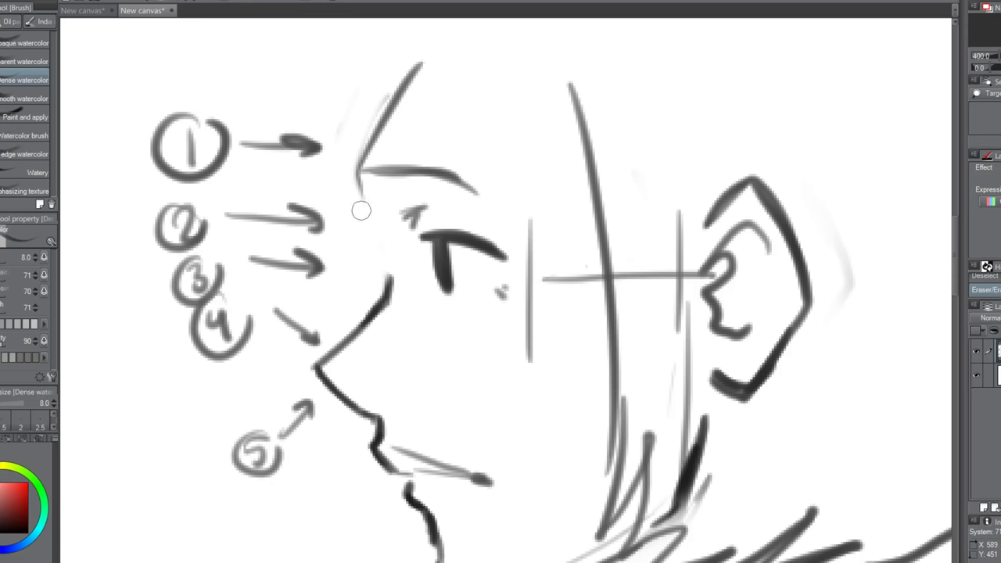
pyautogui.moveTo(353, 178)
pyautogui.mouseDown()
pyautogui.moveTo(395, 271)
pyautogui.moveTo(389, 292)
pyautogui.moveTo(395, 273)
pyautogui.mouseUp()
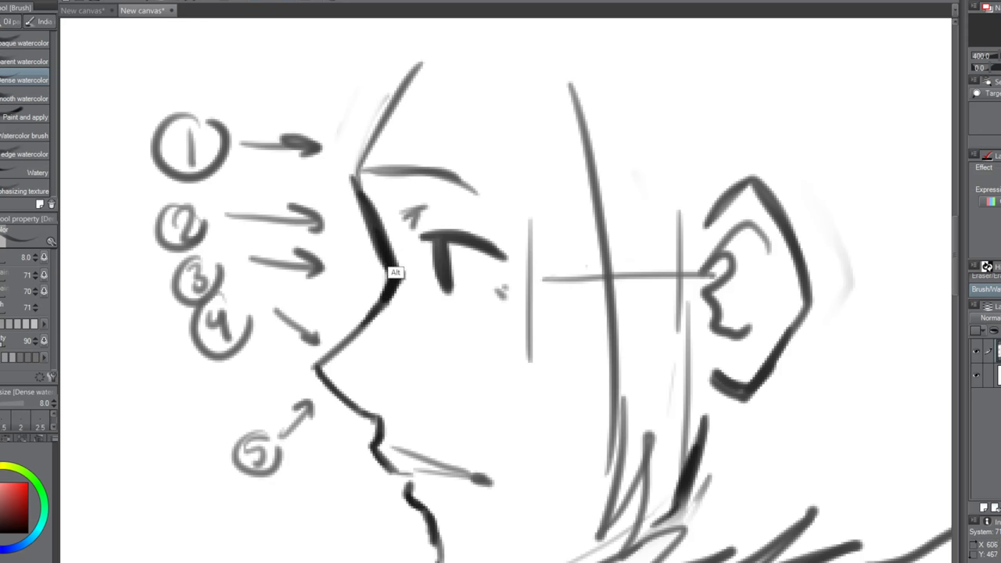
# Step: Sketch pointed fringe strands over the forehead and brow, and add strokes to the hair at the temple
pyautogui.moveTo(344, 60); pyautogui.dragTo(342, 247)
pyautogui.moveTo(351, 256)
pyautogui.mouseDown()
pyautogui.moveTo(360, 162)
pyautogui.moveTo(476, 84)
pyautogui.mouseUp()
pyautogui.moveTo(384, 223)
pyautogui.mouseDown()
pyautogui.moveTo(521, 45)
pyautogui.moveTo(470, 192)
pyautogui.moveTo(567, 158)
pyautogui.mouseUp()
pyautogui.scroll(-2, 566, 162)
pyautogui.moveTo(553, 109); pyautogui.dragTo(568, 200)
pyautogui.moveTo(556, 122); pyautogui.dragTo(582, 215)
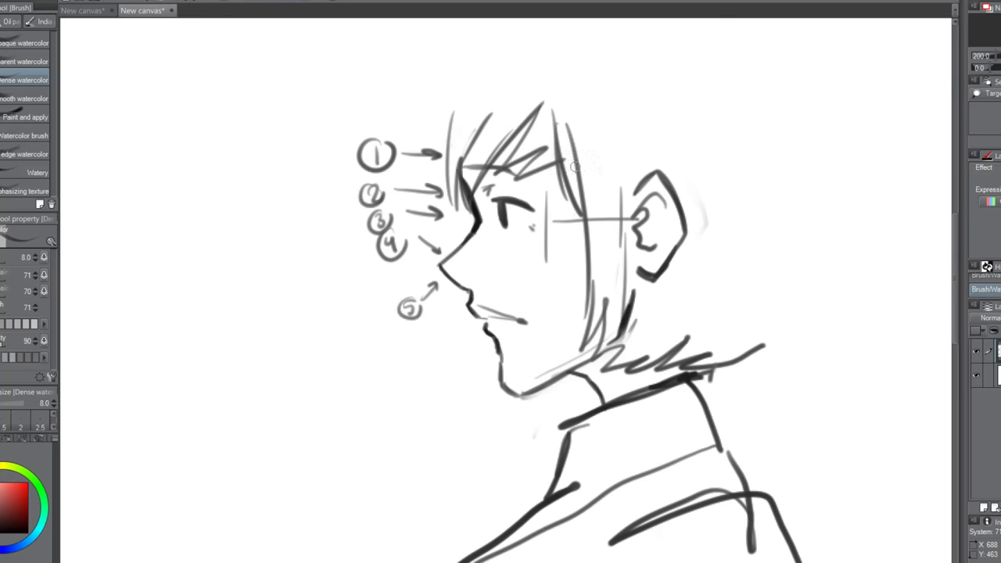
# Step: Sketch curved strands for the back of the hair, and outline the top of the head above the fringe
pyautogui.moveTo(806, 196)
pyautogui.mouseDown()
pyautogui.moveTo(780, 341)
pyautogui.moveTo(791, 313)
pyautogui.mouseUp()
pyautogui.moveTo(818, 171); pyautogui.dragTo(814, 262)
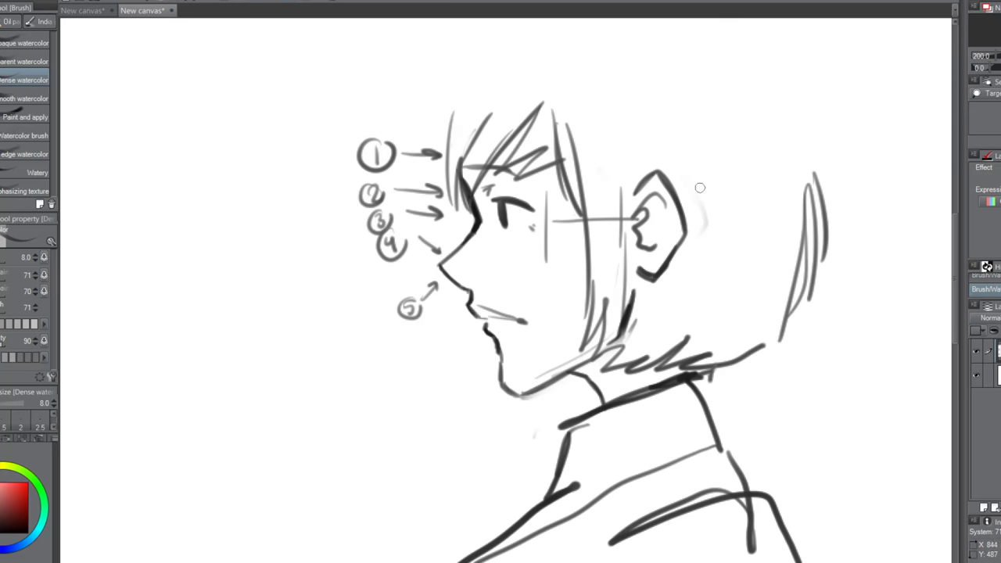
pyautogui.moveTo(469, 79)
pyautogui.mouseDown()
pyautogui.moveTo(444, 153)
pyautogui.moveTo(456, 81)
pyautogui.moveTo(558, 34)
pyautogui.moveTo(562, 20)
pyautogui.mouseUp()
pyautogui.keyDown('alt'); pyautogui.click(534, 164); pyautogui.keyUp('alt')
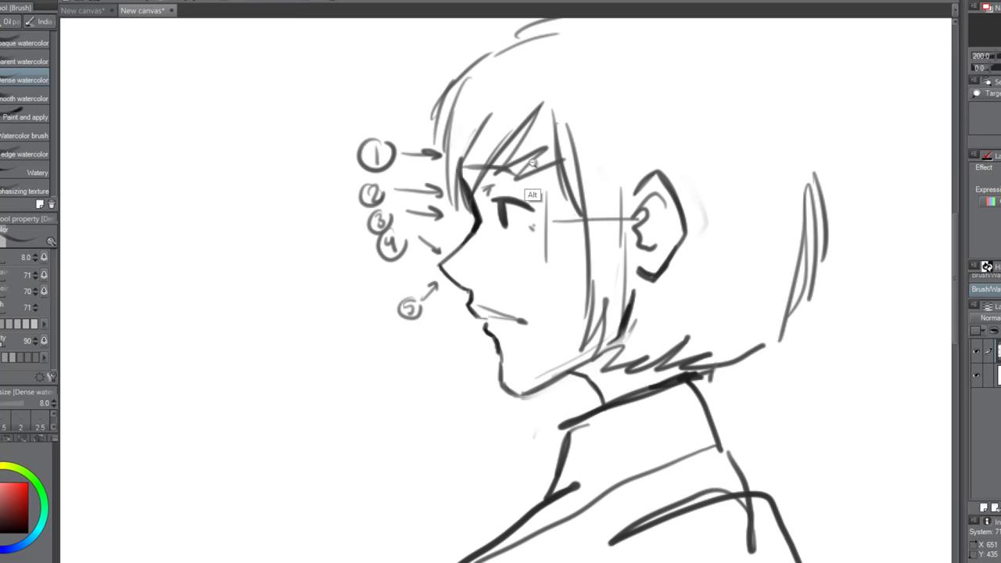
pyautogui.keyDown('alt'); pyautogui.click(540, 166); pyautogui.keyUp('alt')
pyautogui.scroll(2, 634, 189)
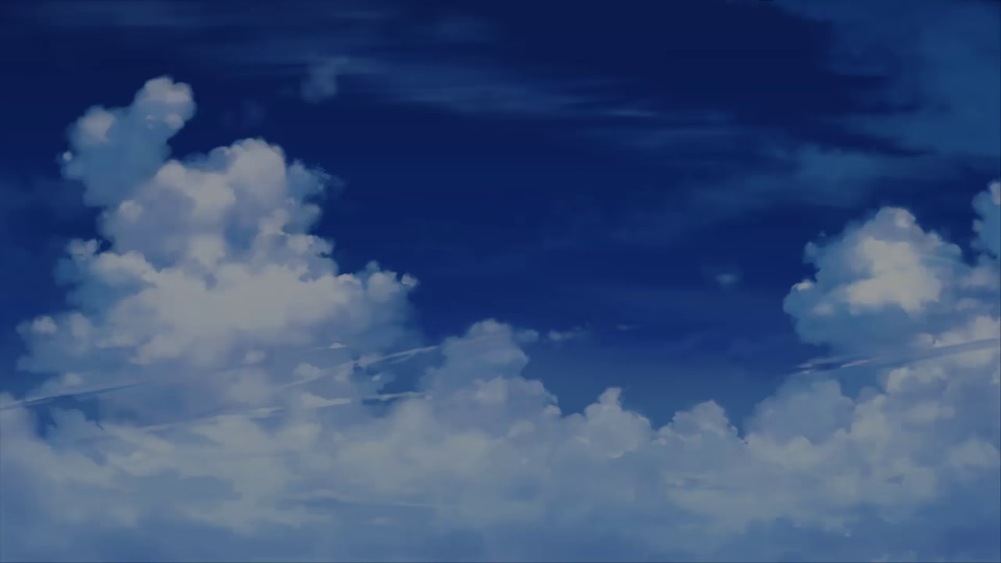